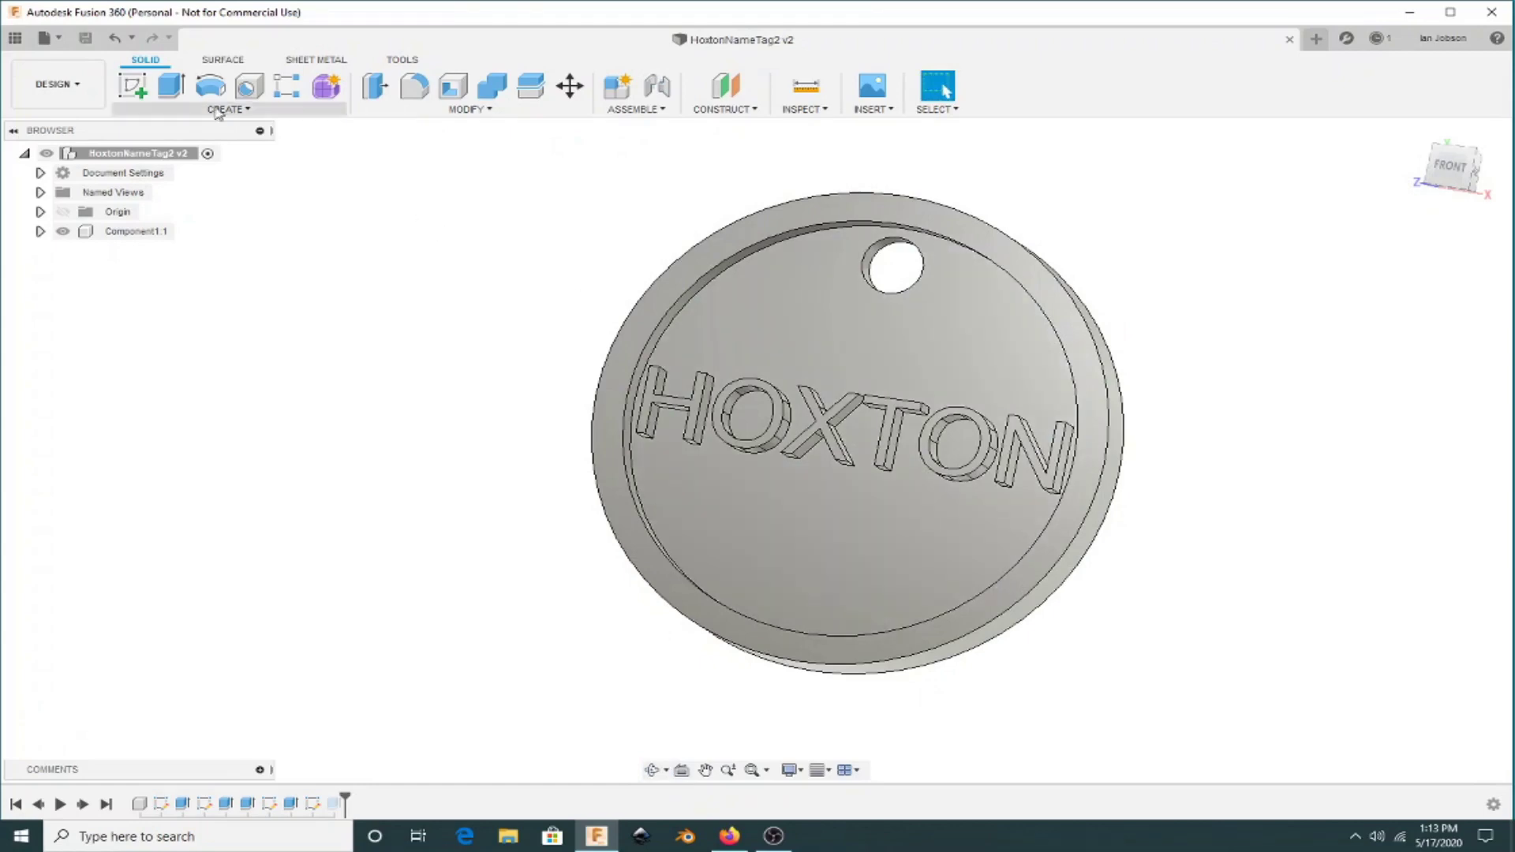
Step: Show the workspace list from the DESIGN dropdown for the HoxtonNameTag2 design
click(55, 83)
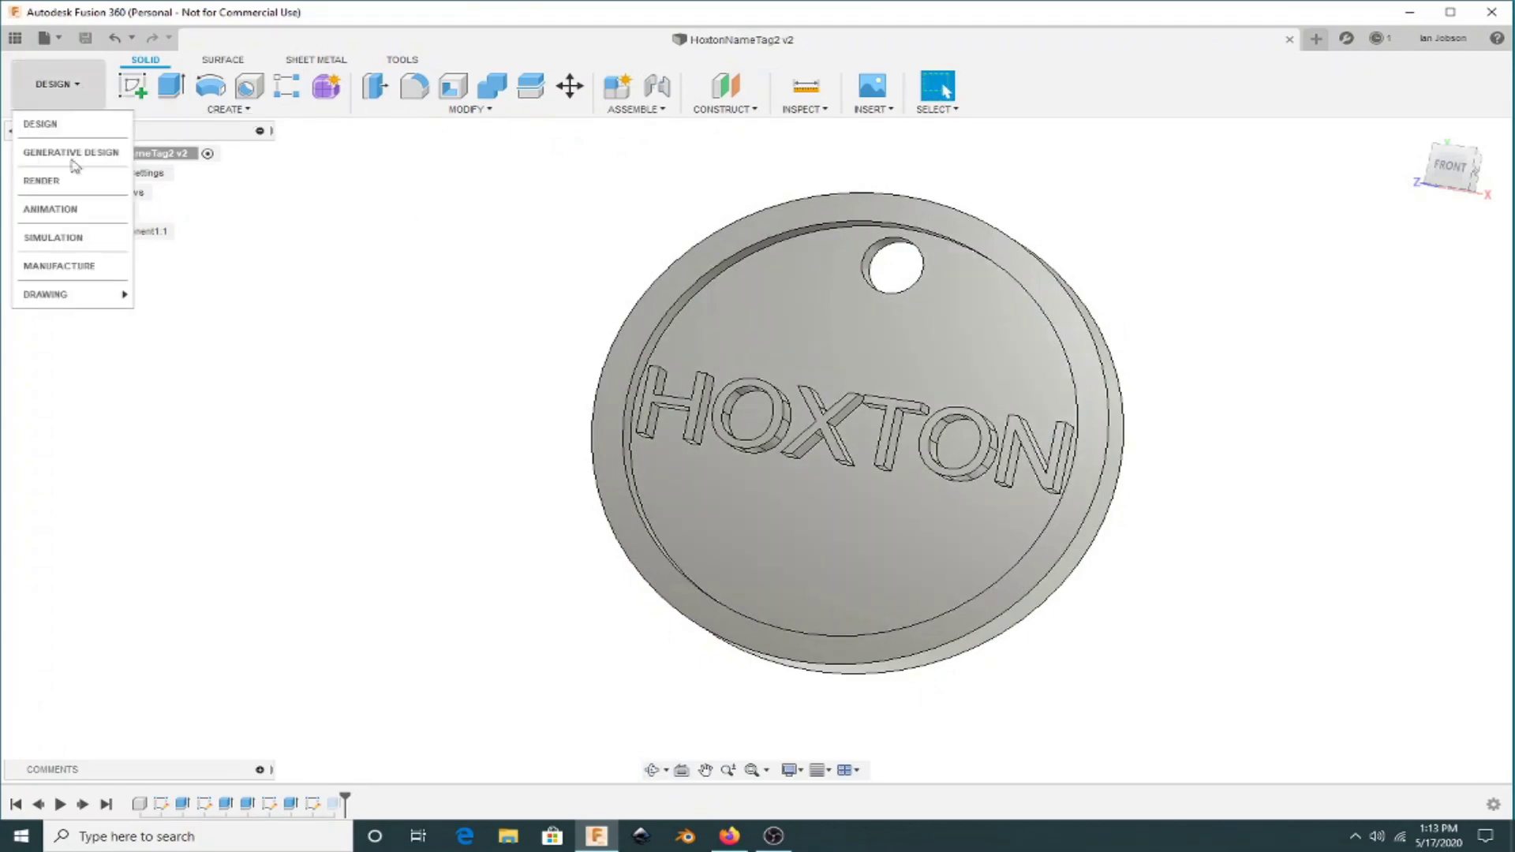
Step: Switch to the Manufacture workspace and edit 2D Pocket1's geometry
click(77, 268)
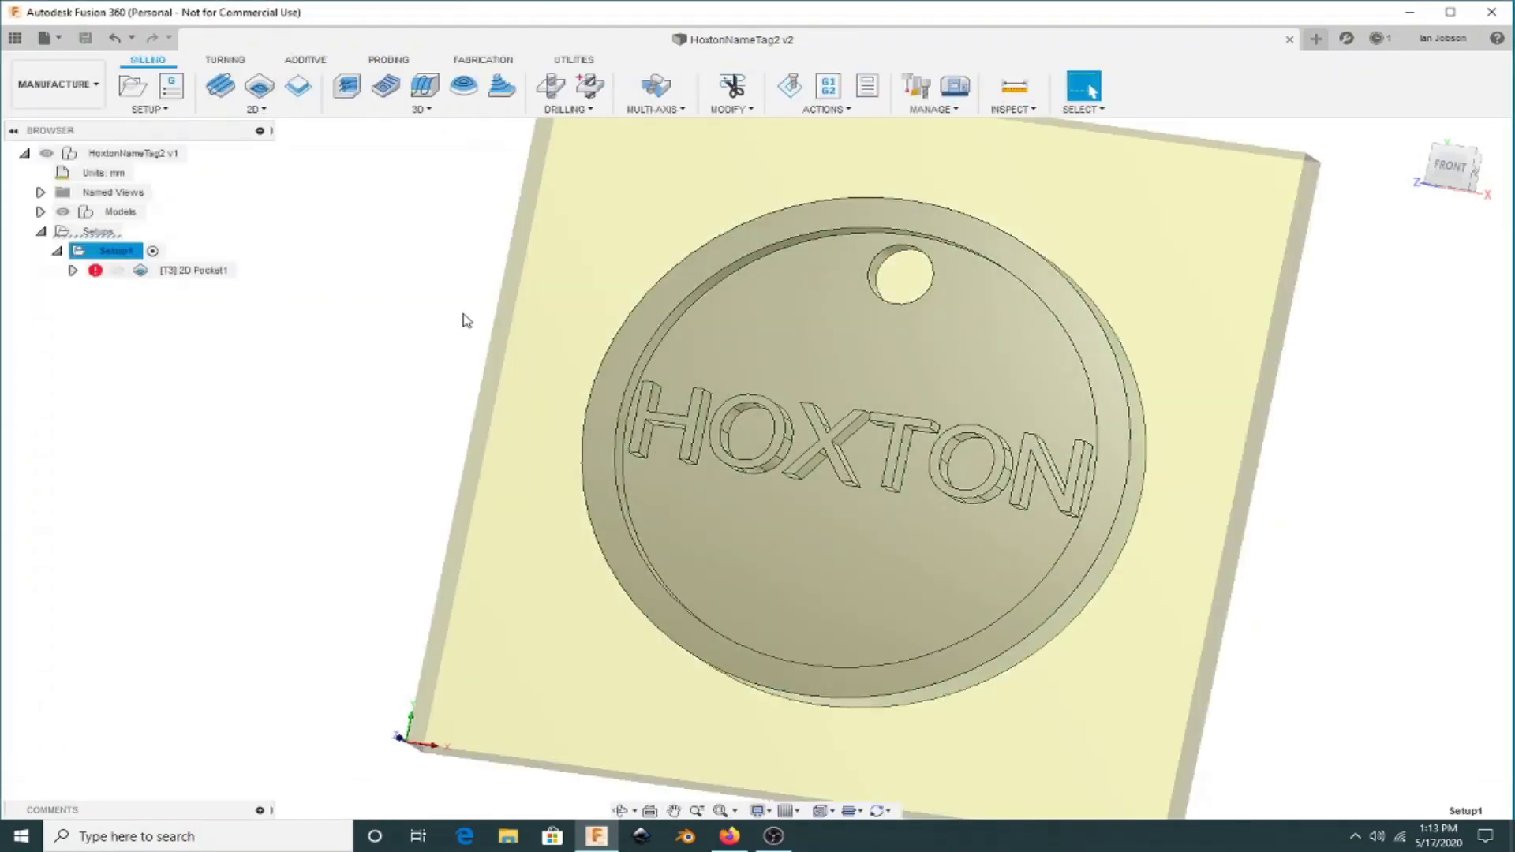
double_click(197, 271)
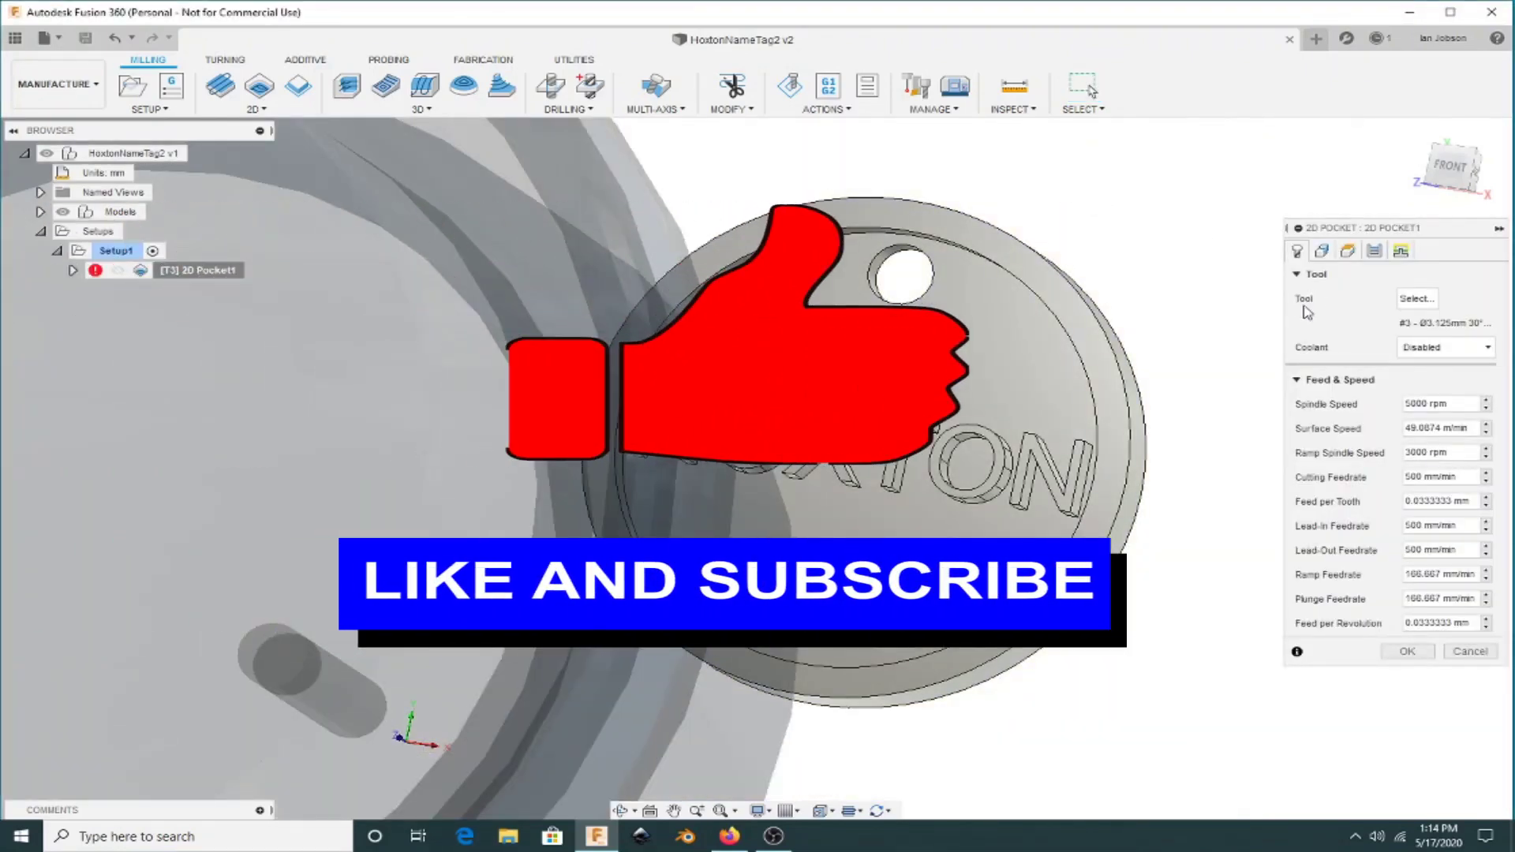
click(1322, 251)
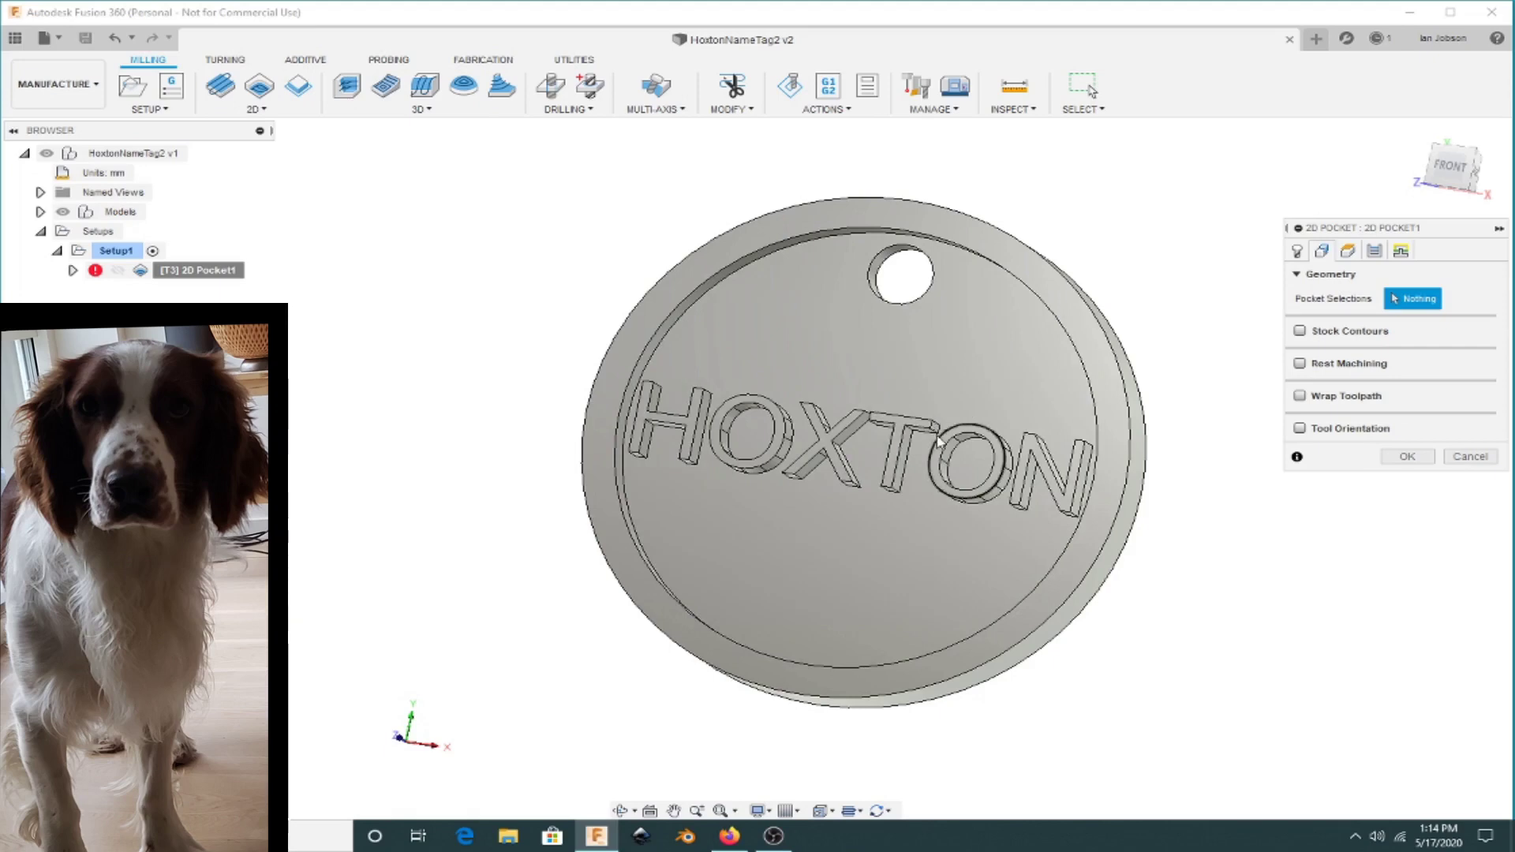
Step: Select the HOXTON letter outlines, inner rim and keyring hole as pocket chains, then review heights and passes
click(934, 447)
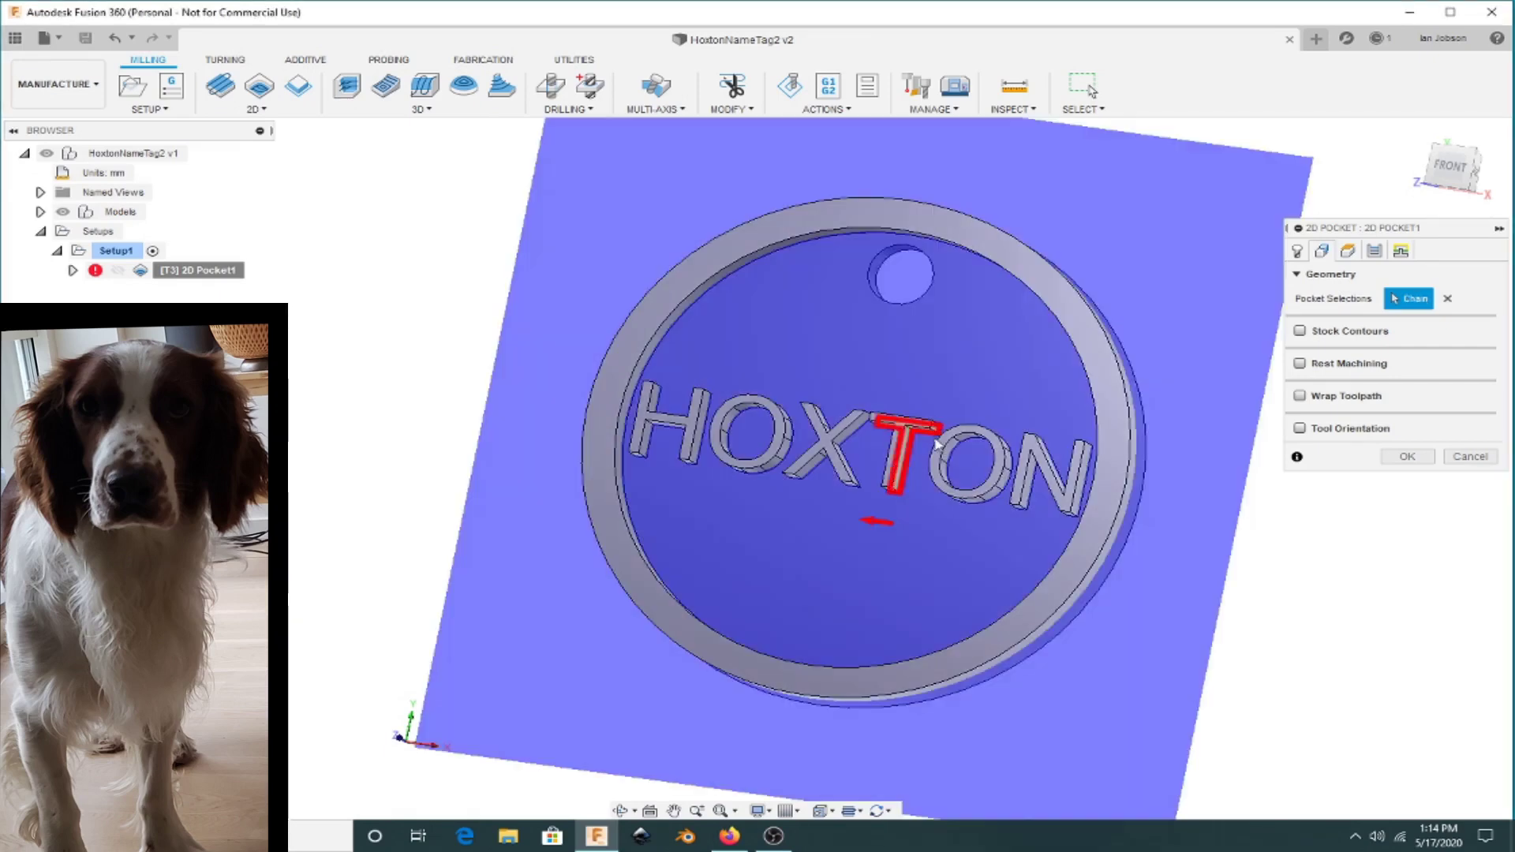
click(979, 493)
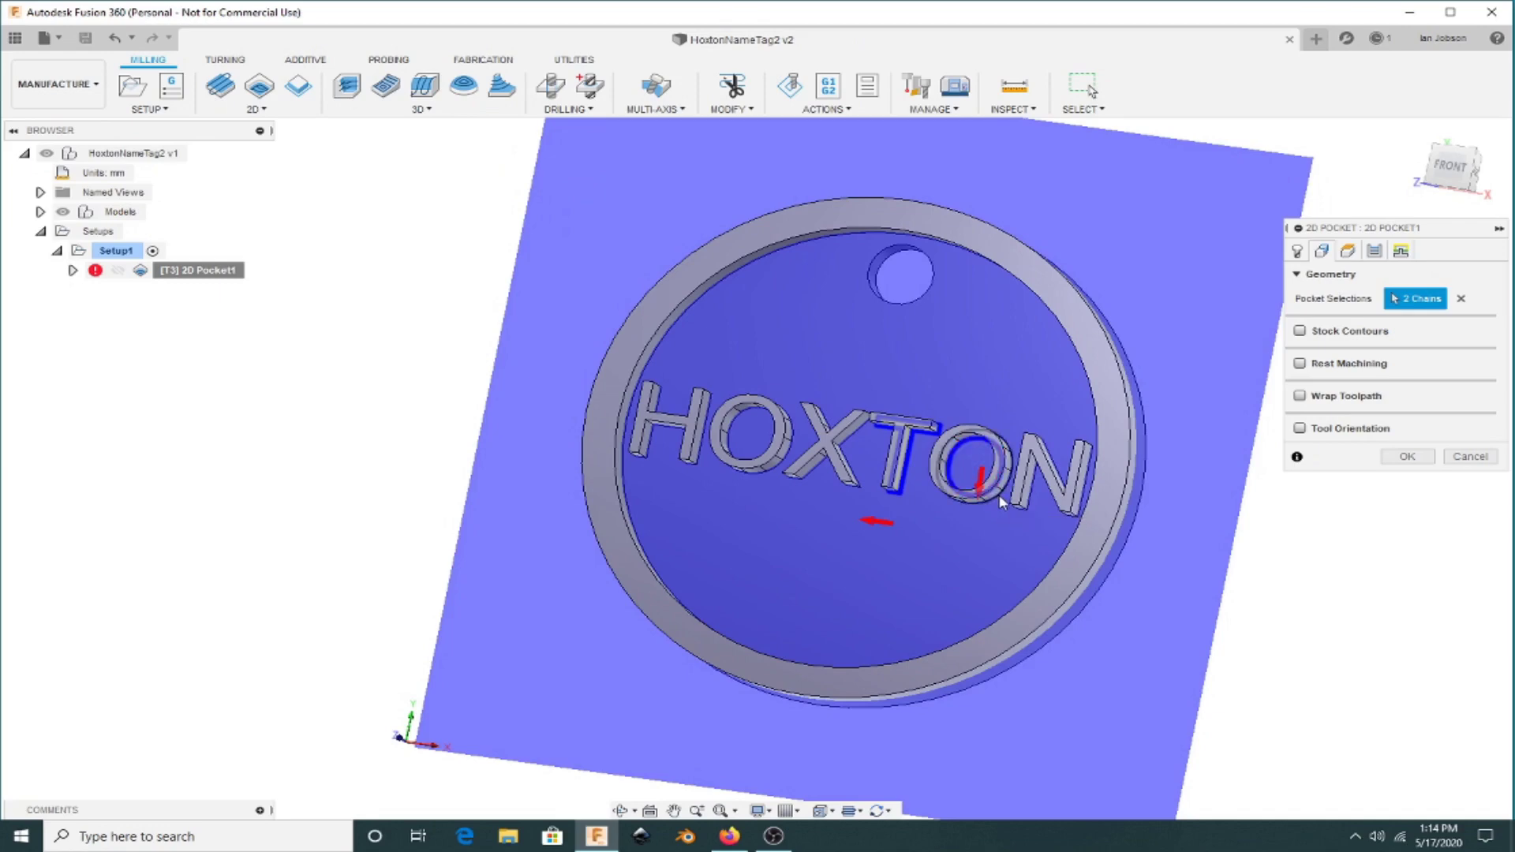
click(999, 500)
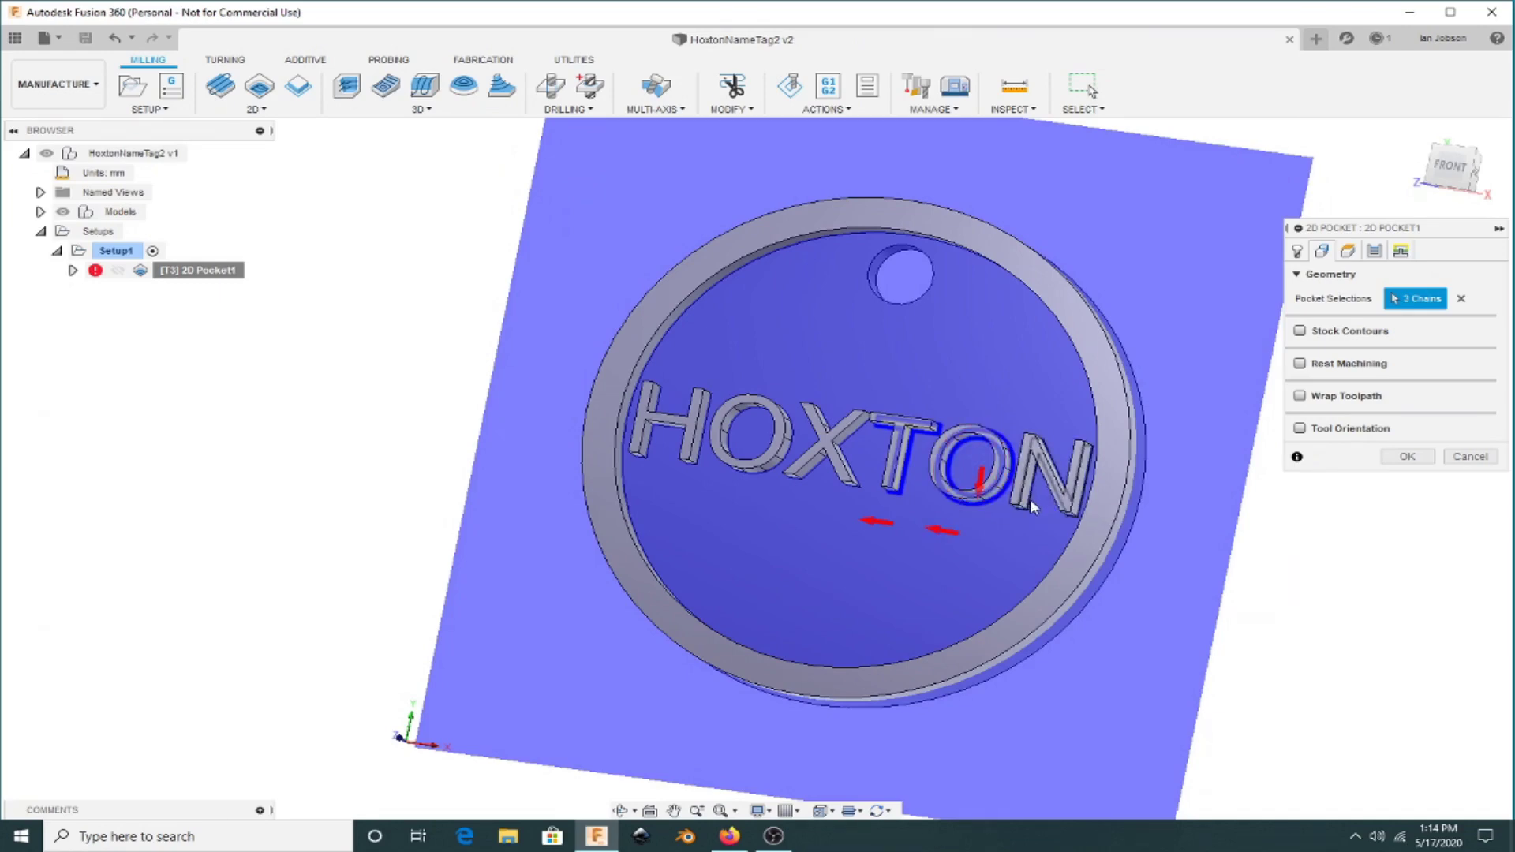
click(1030, 504)
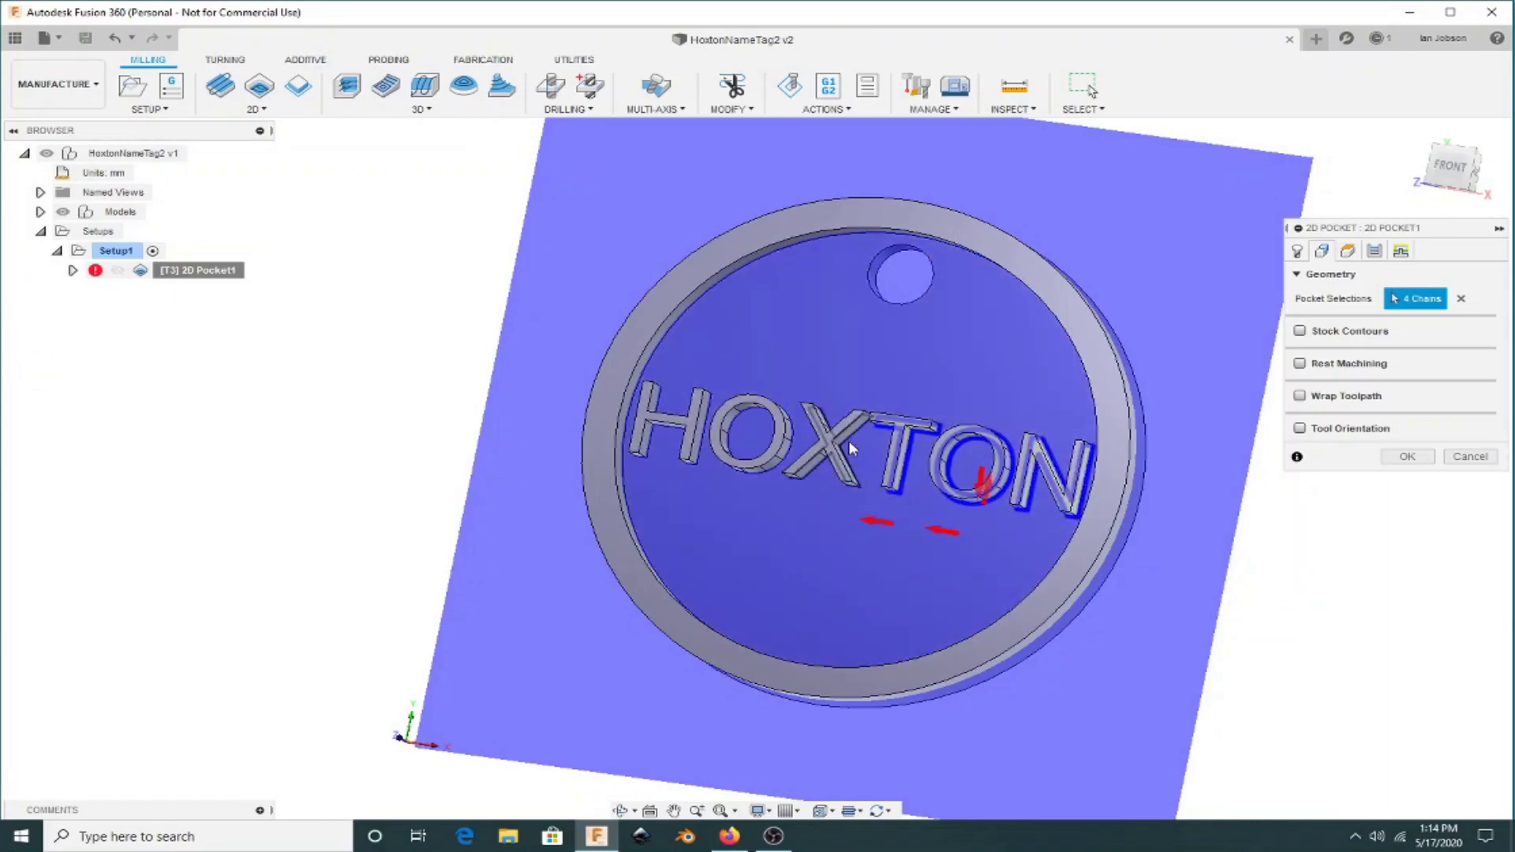
click(849, 440)
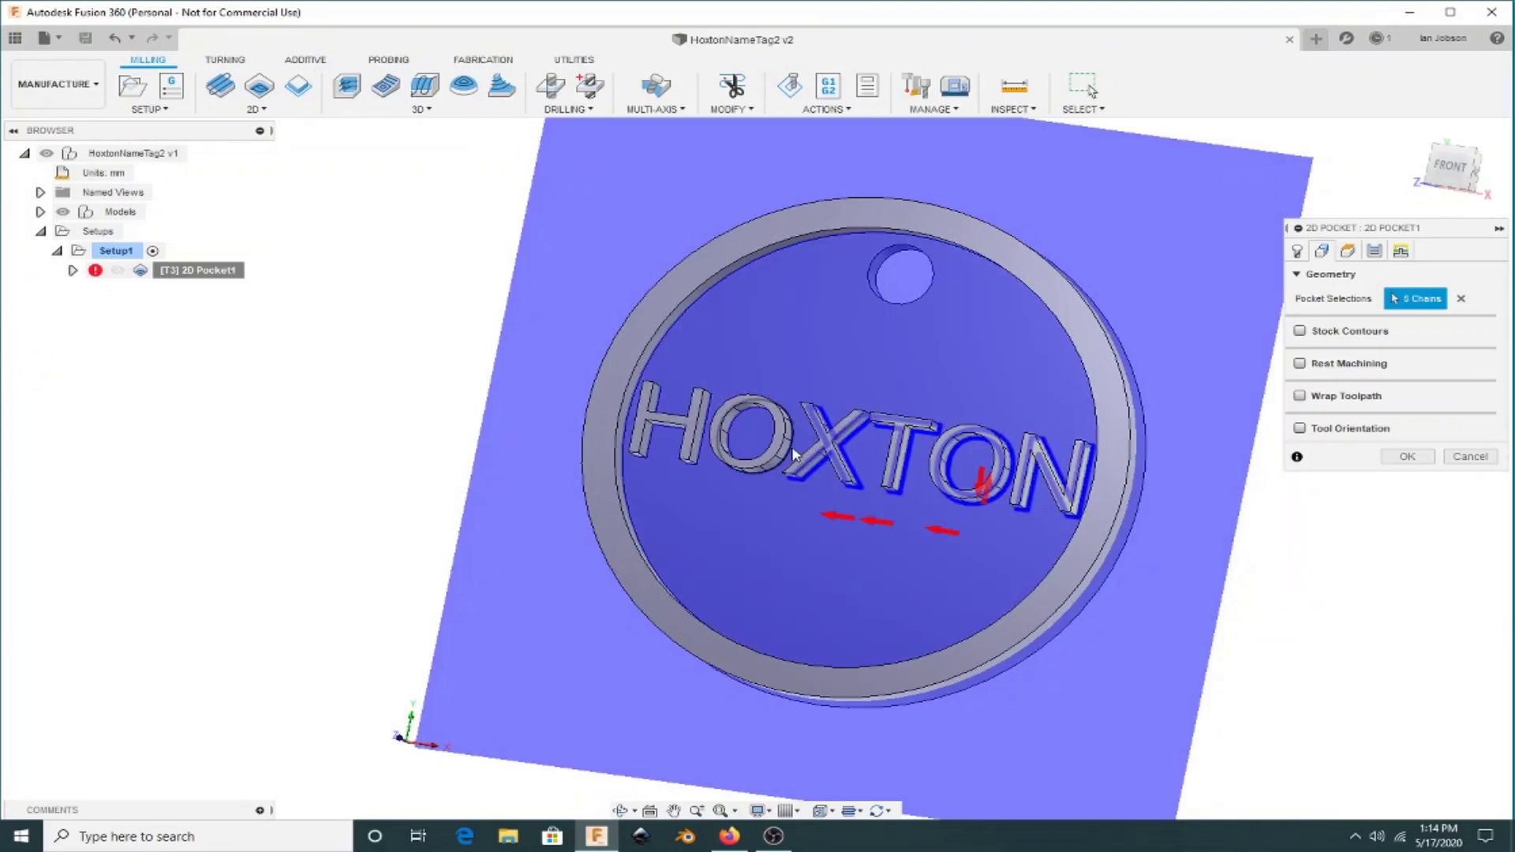
click(743, 415)
click(709, 412)
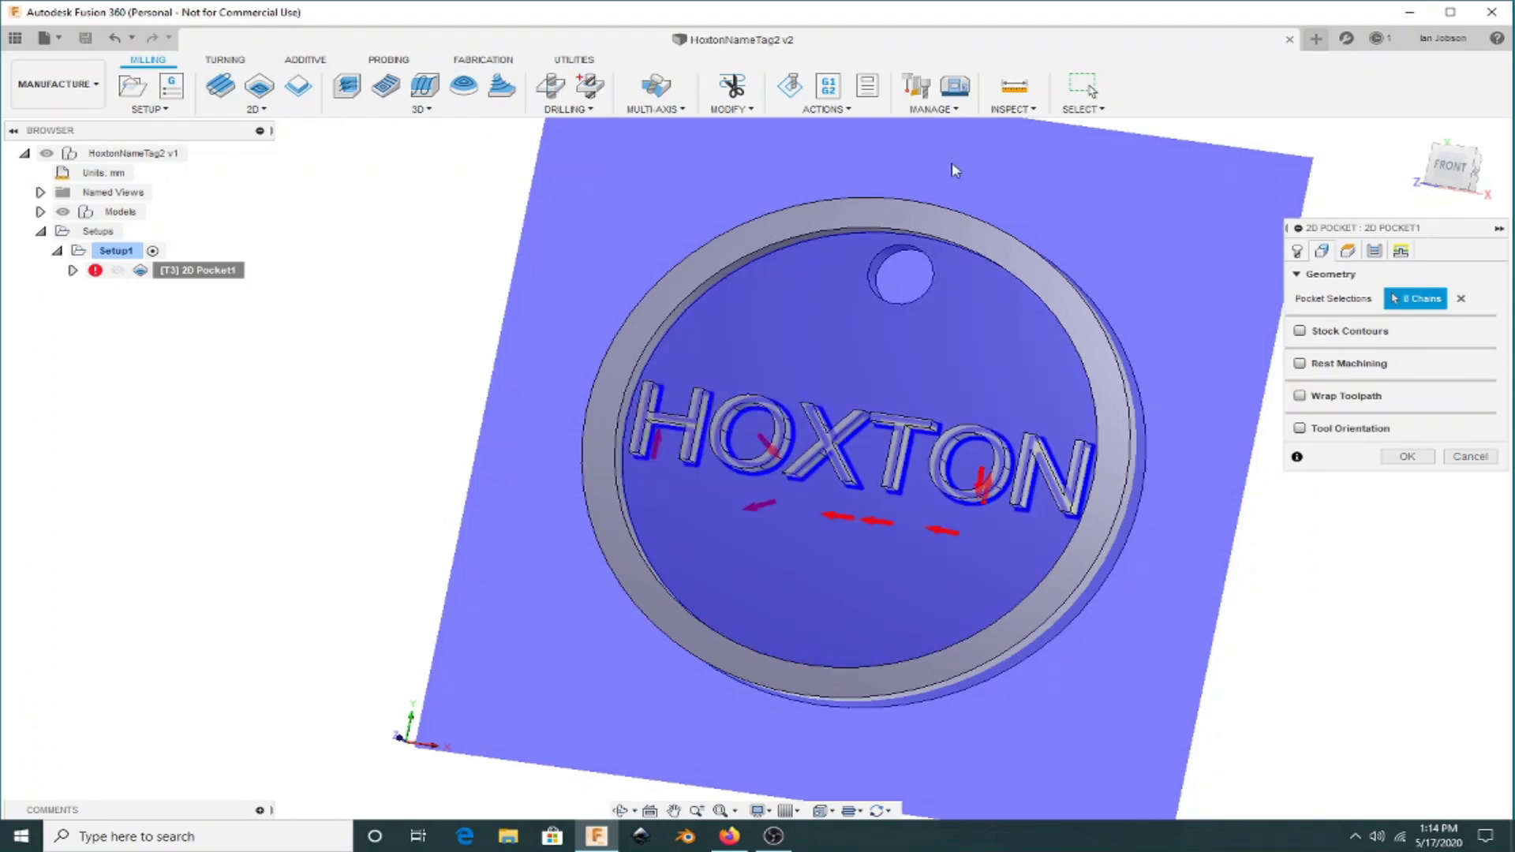
click(845, 241)
click(897, 264)
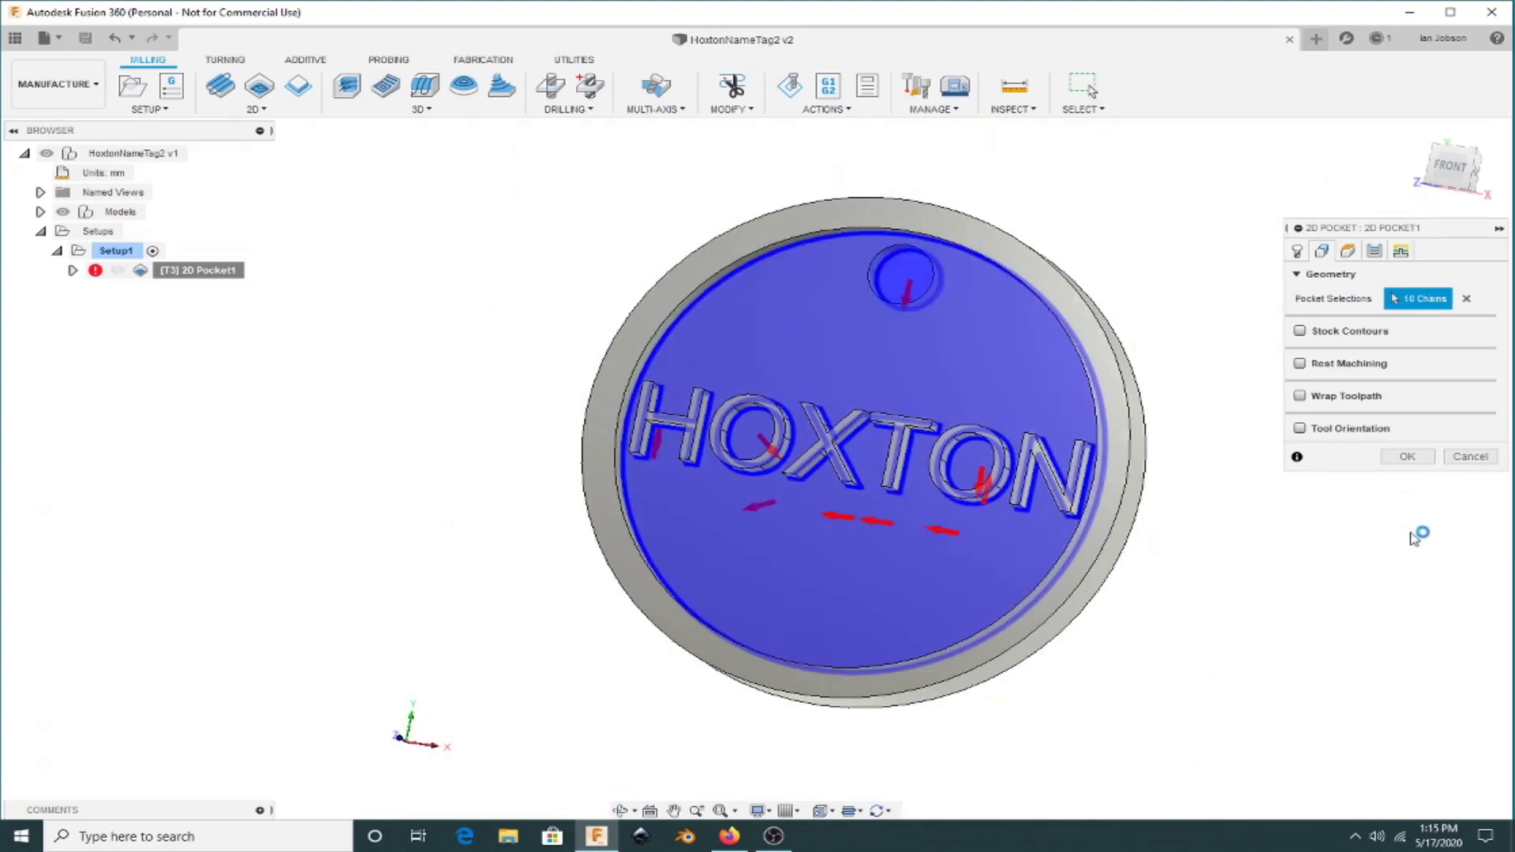
click(1350, 252)
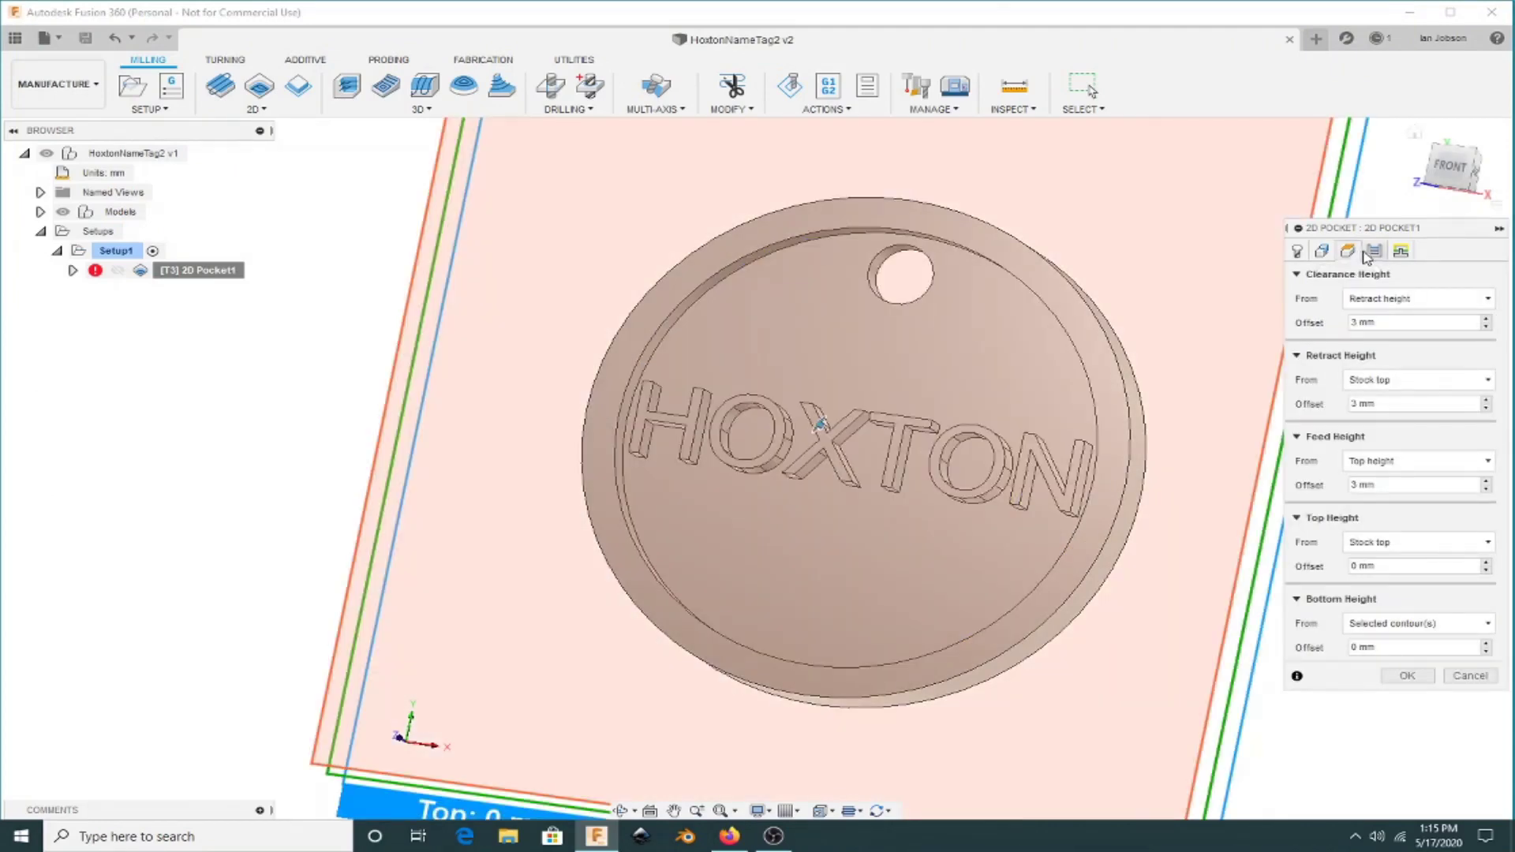
click(1375, 251)
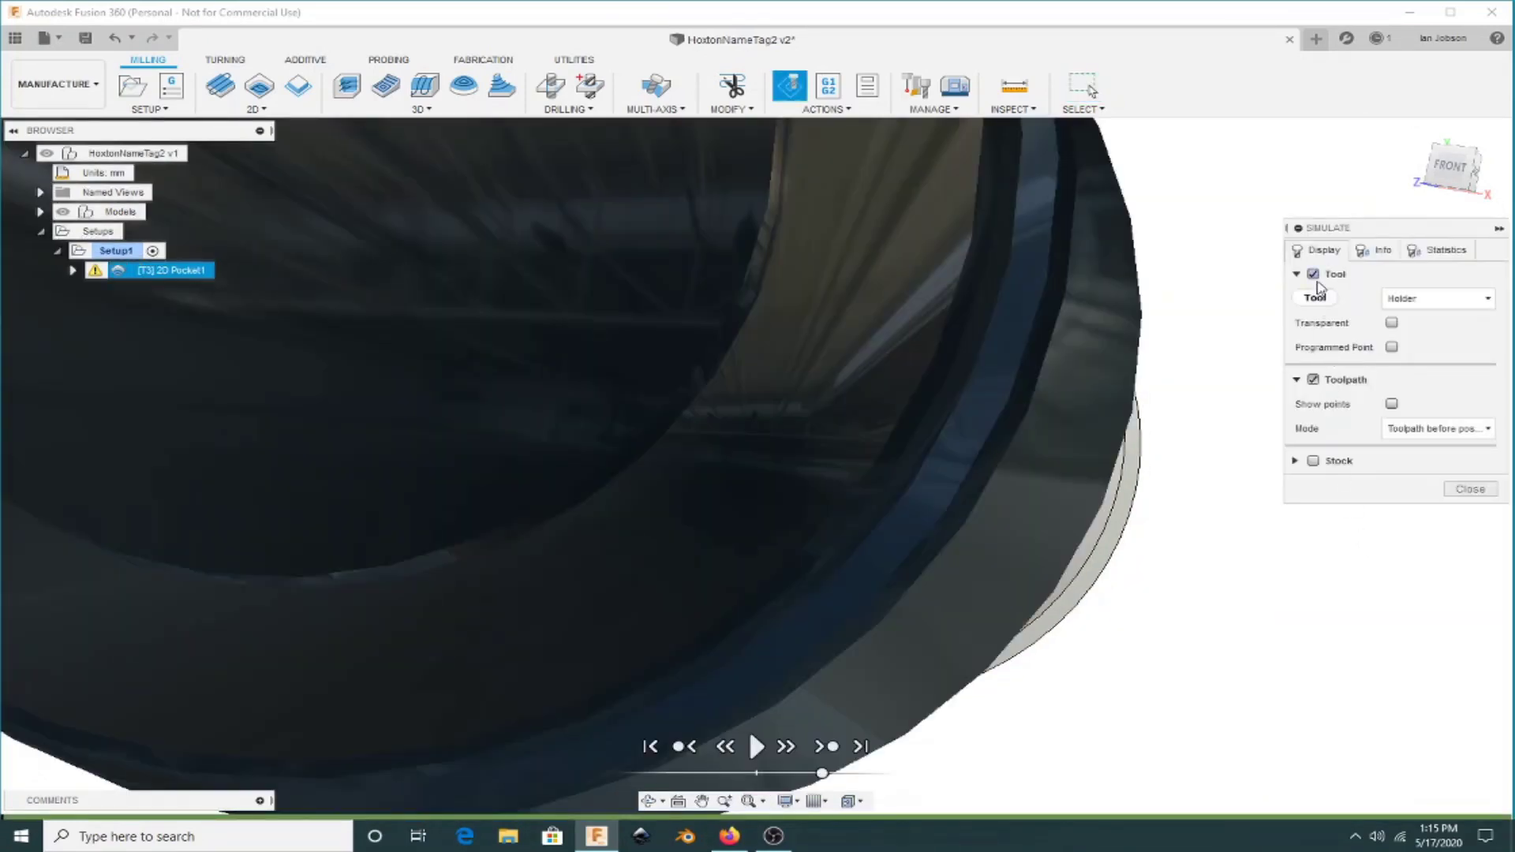
Step: Show the tool as shaft only with stock visible, viewed at an angle, for the pocket simulation
click(1487, 299)
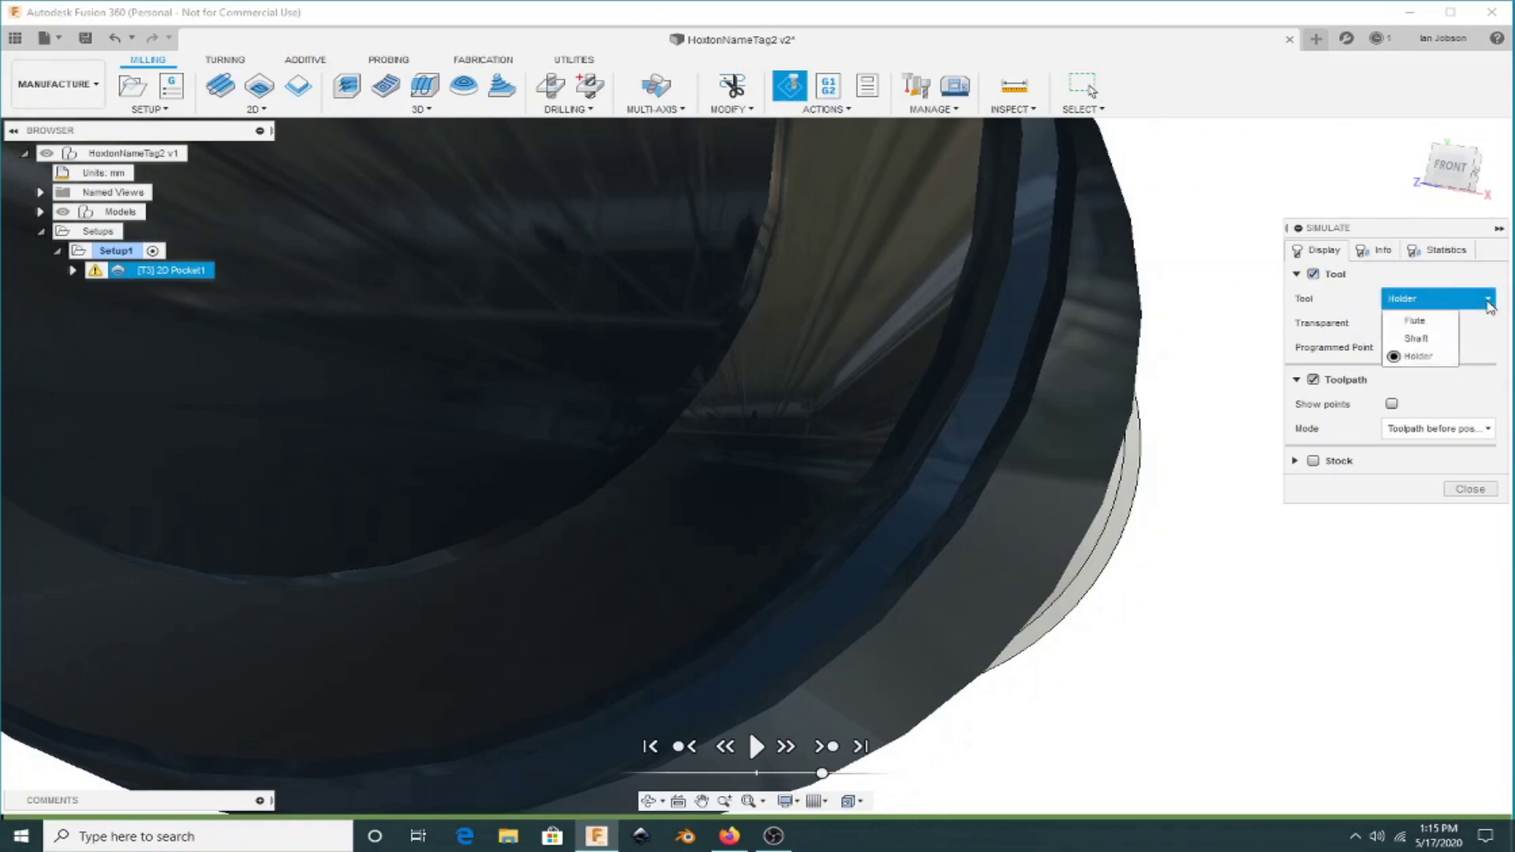
click(1418, 338)
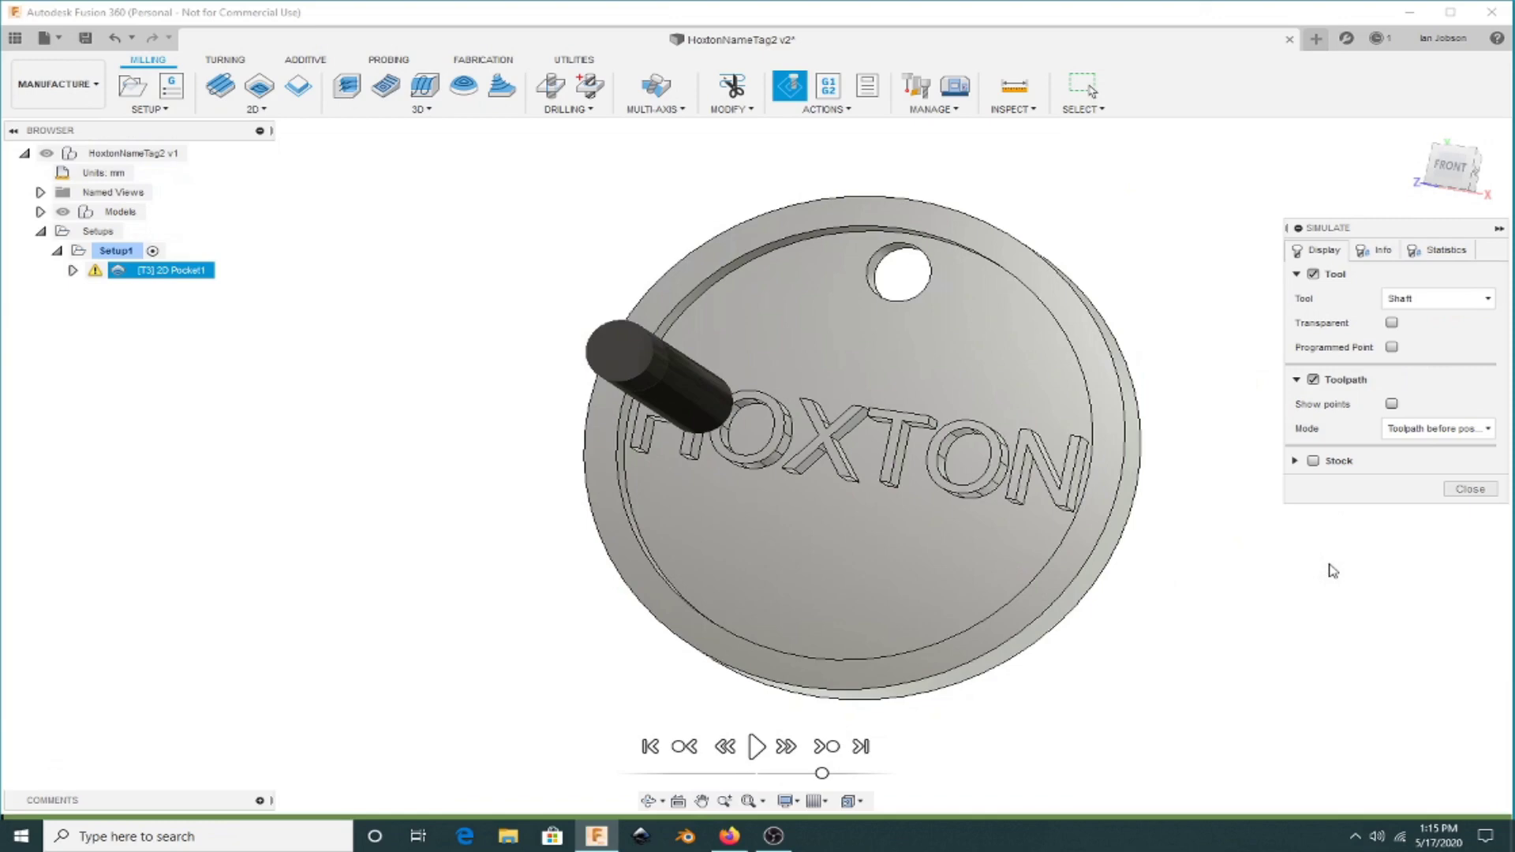
click(1314, 461)
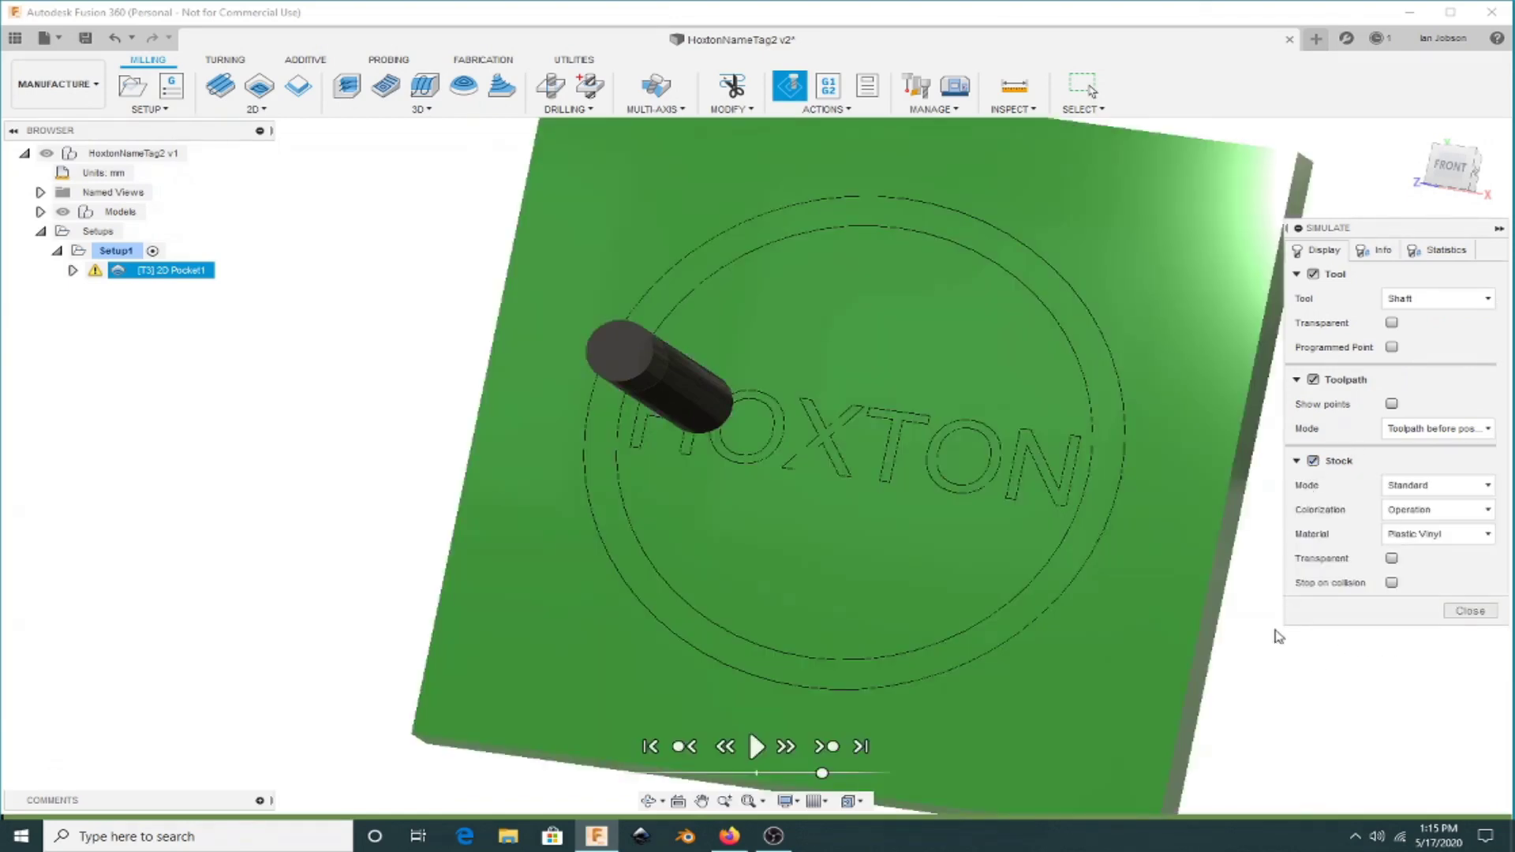
shift+middle_drag(898, 702, 1119, 655)
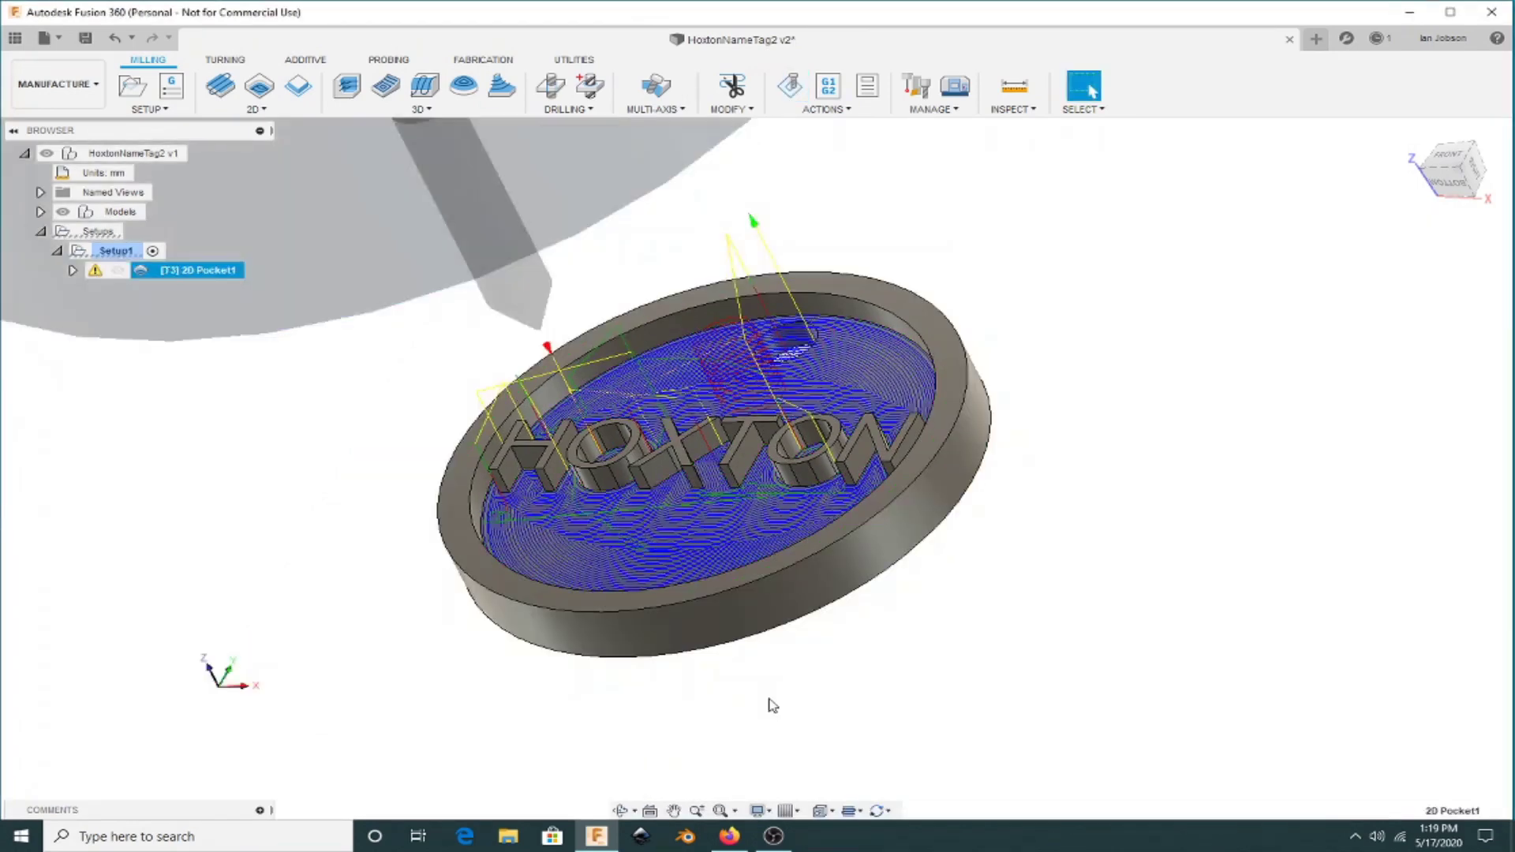
Step: Close the simulation and add a 2D Contour using the #2 1/8" Flat Endmill
key(Escape)
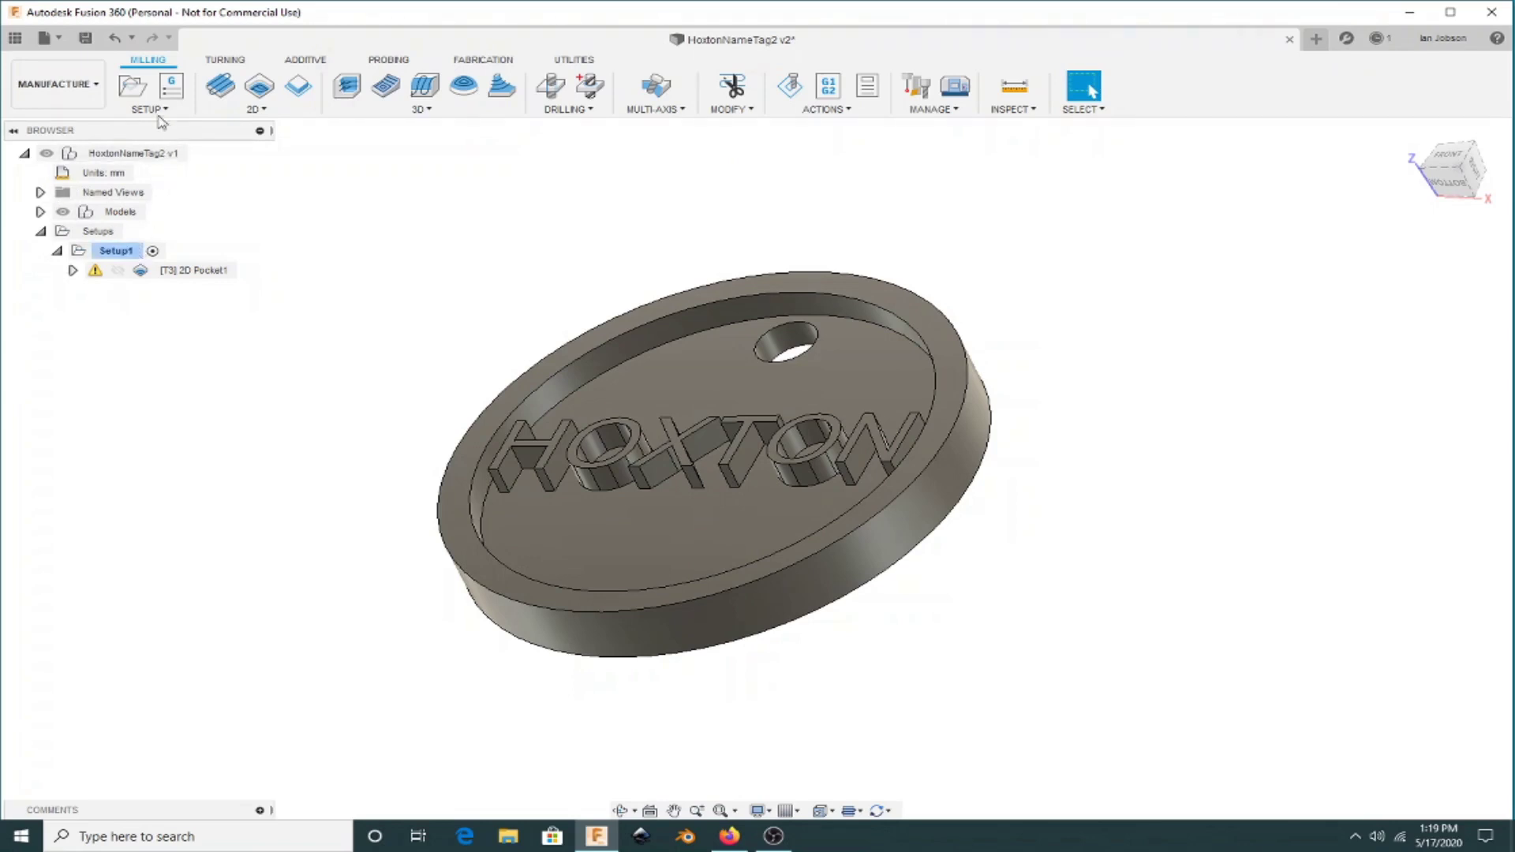
click(246, 110)
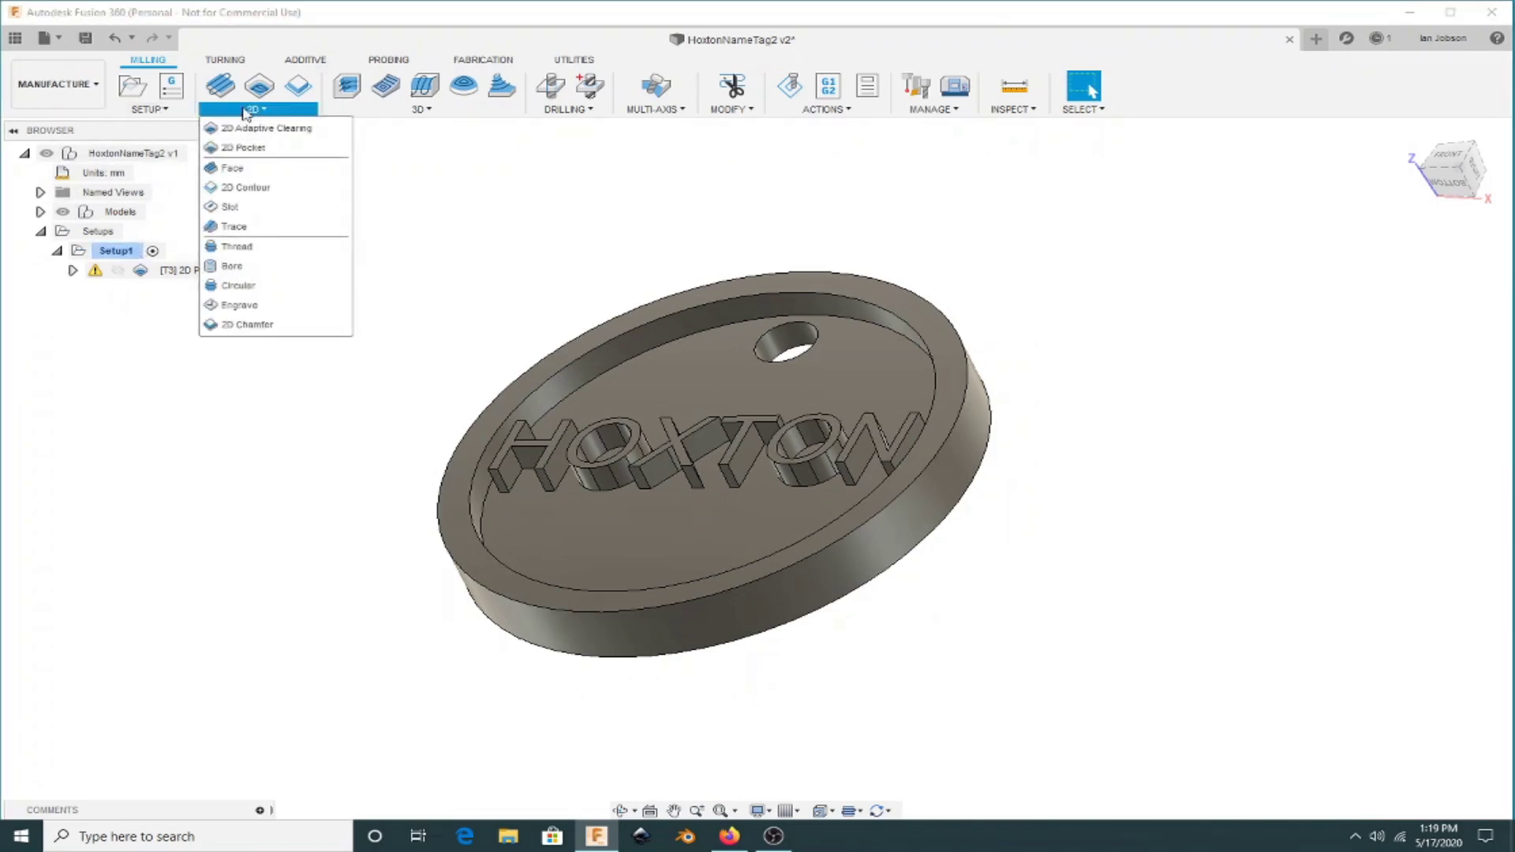
click(246, 188)
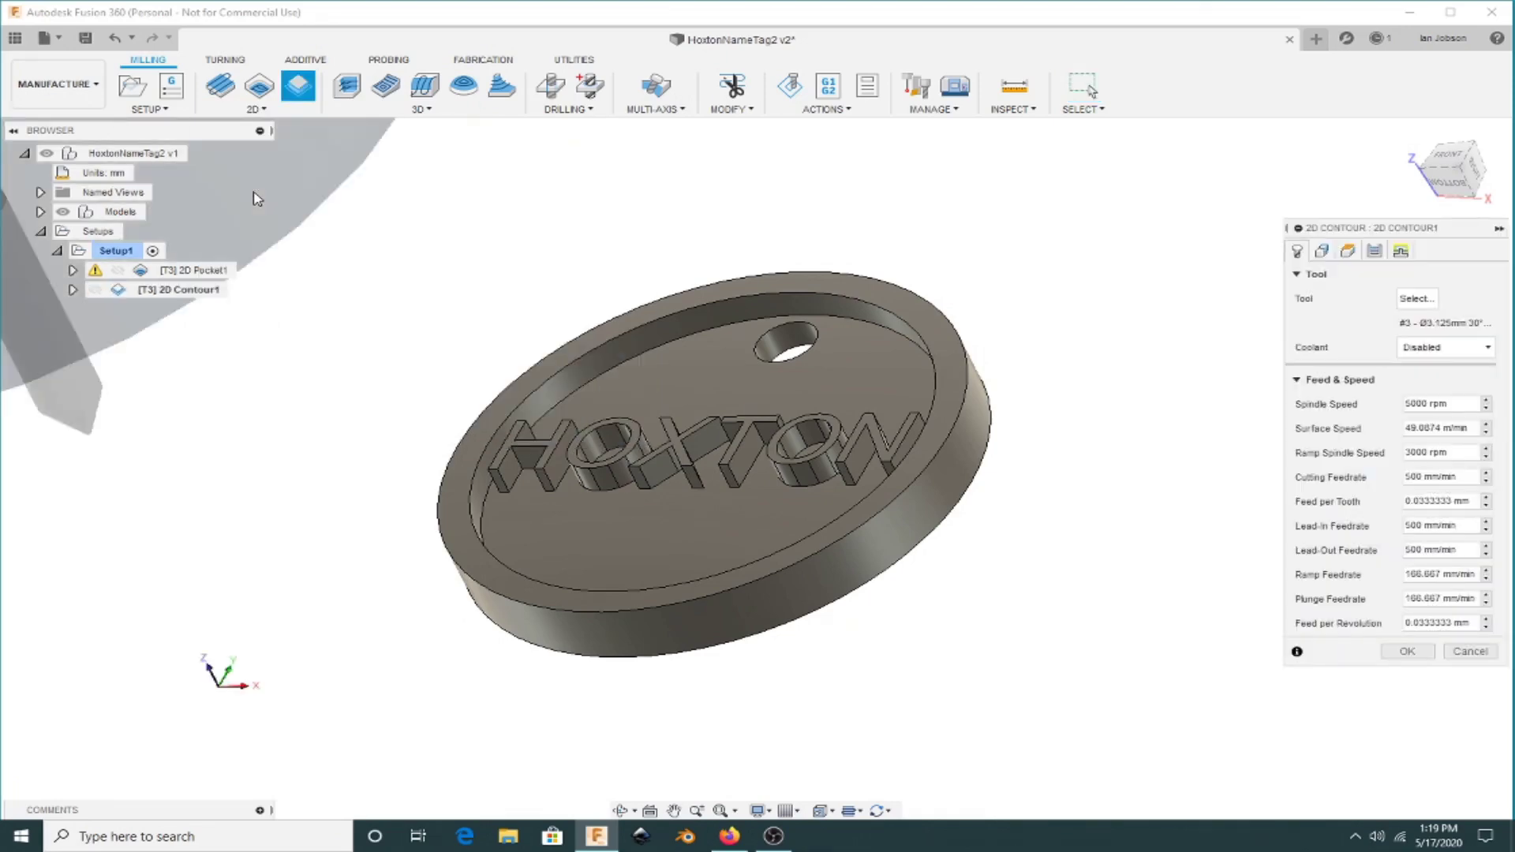
click(1419, 300)
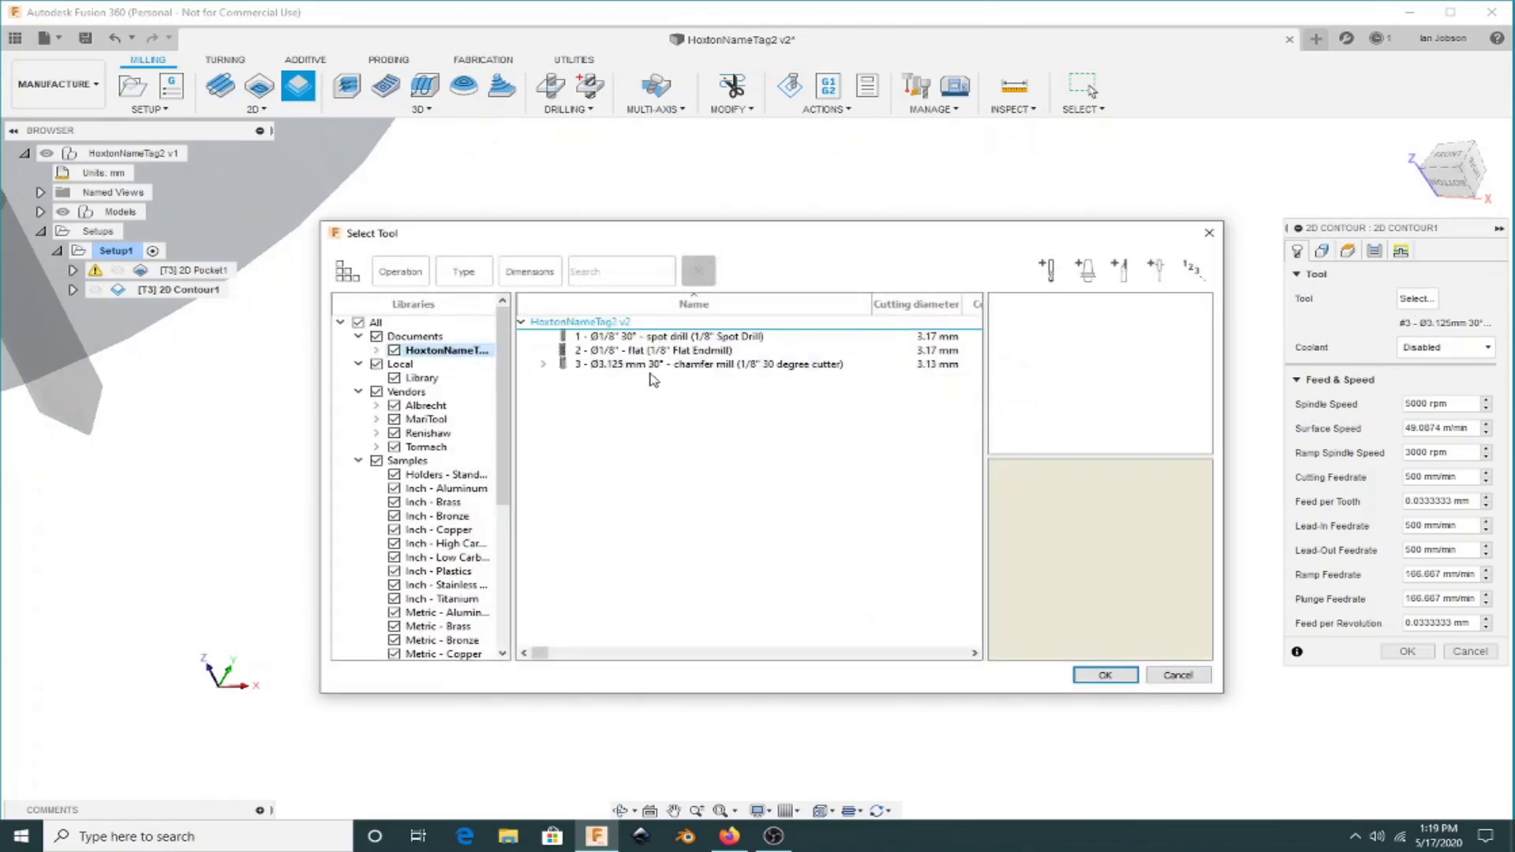
click(655, 352)
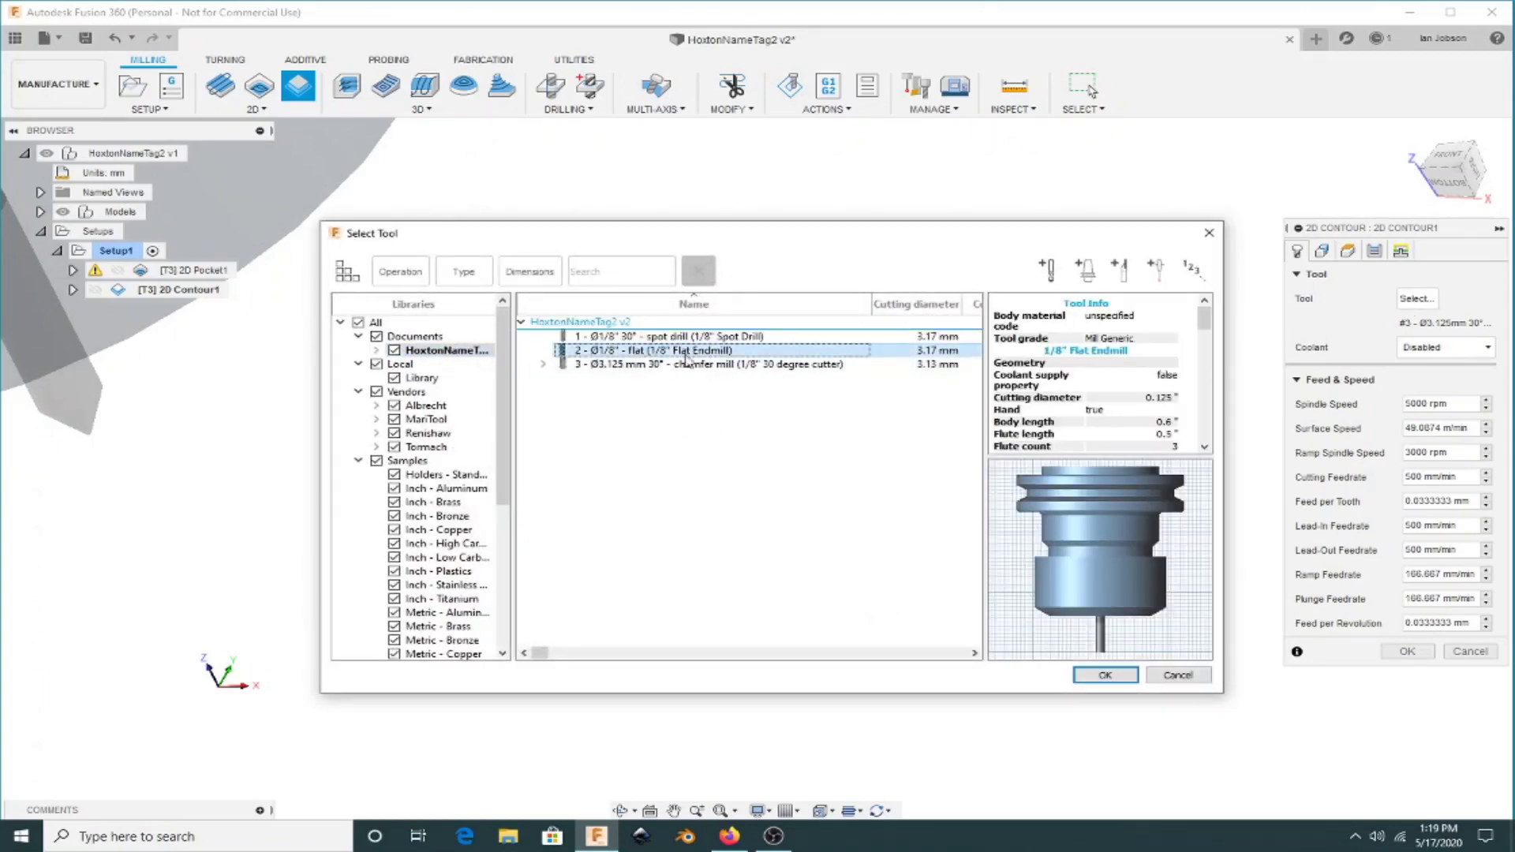
click(1105, 675)
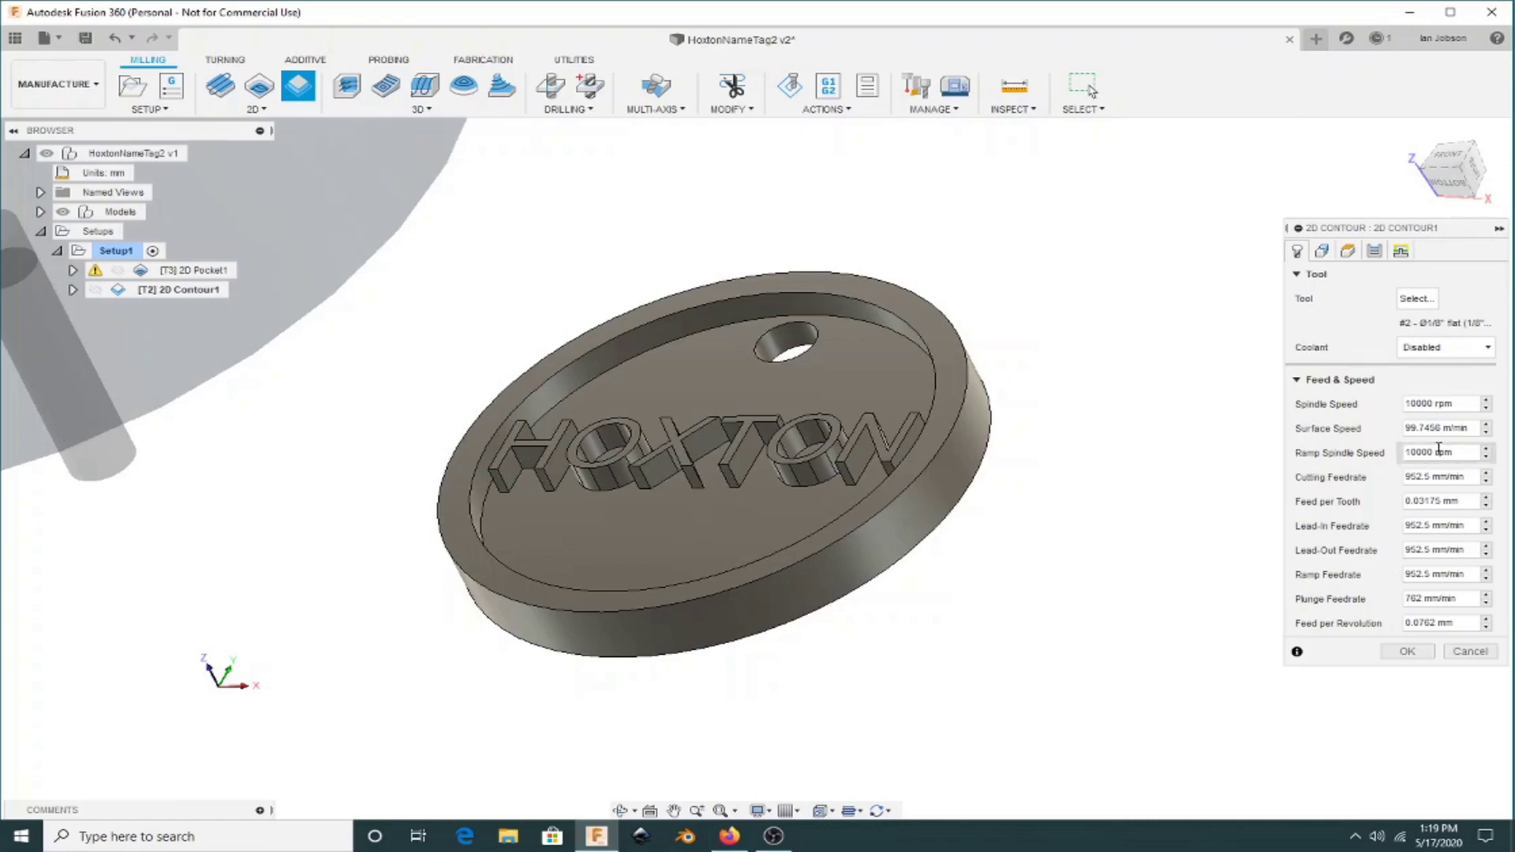
Step: Set the spindle and ramp spindle speeds to 3000 rpm
drag(1430, 404, 1404, 404)
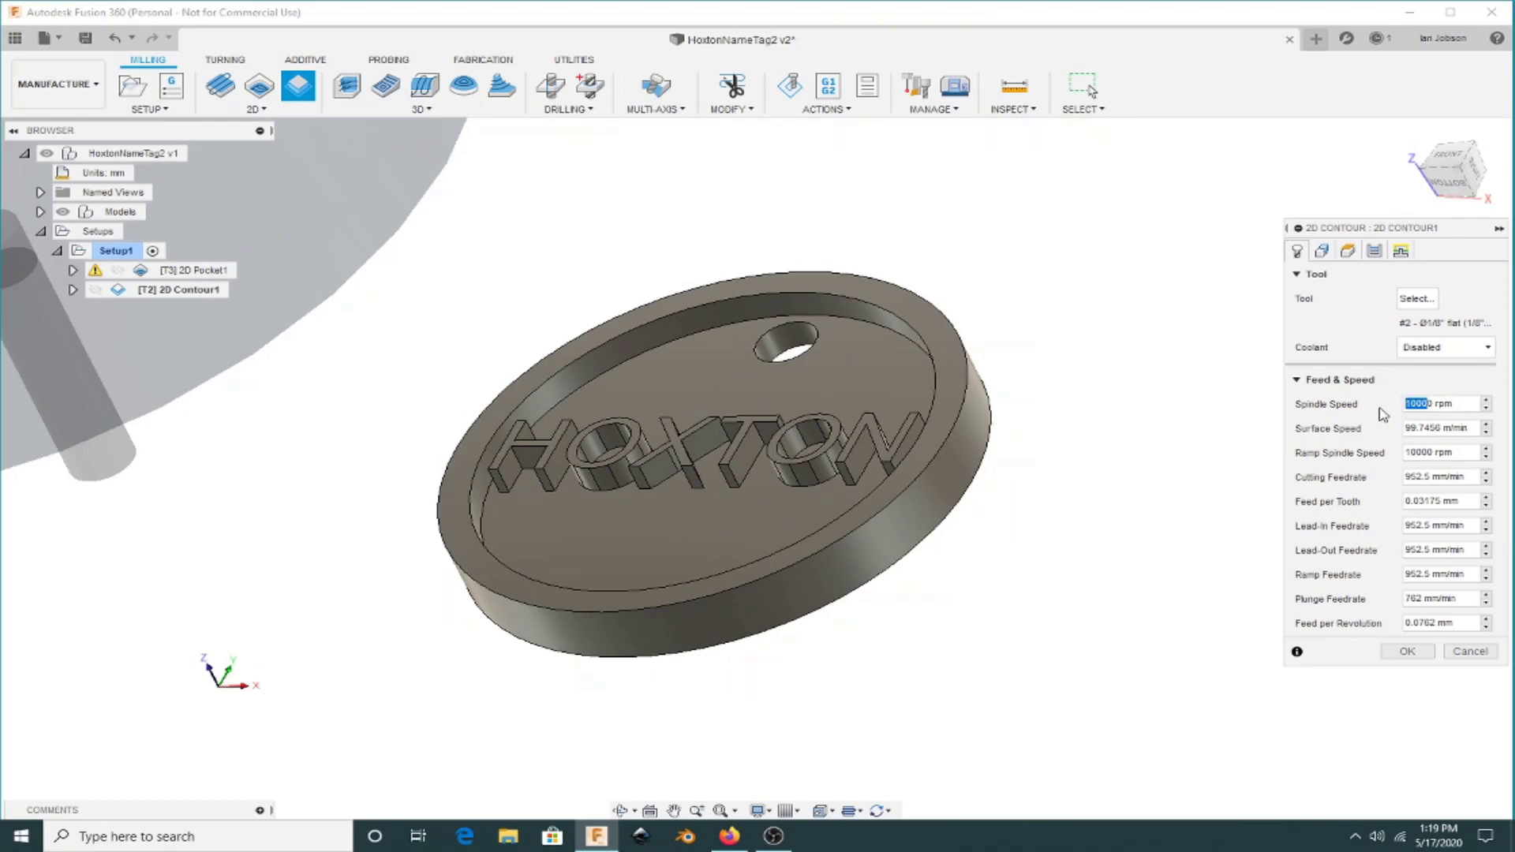
text(300)
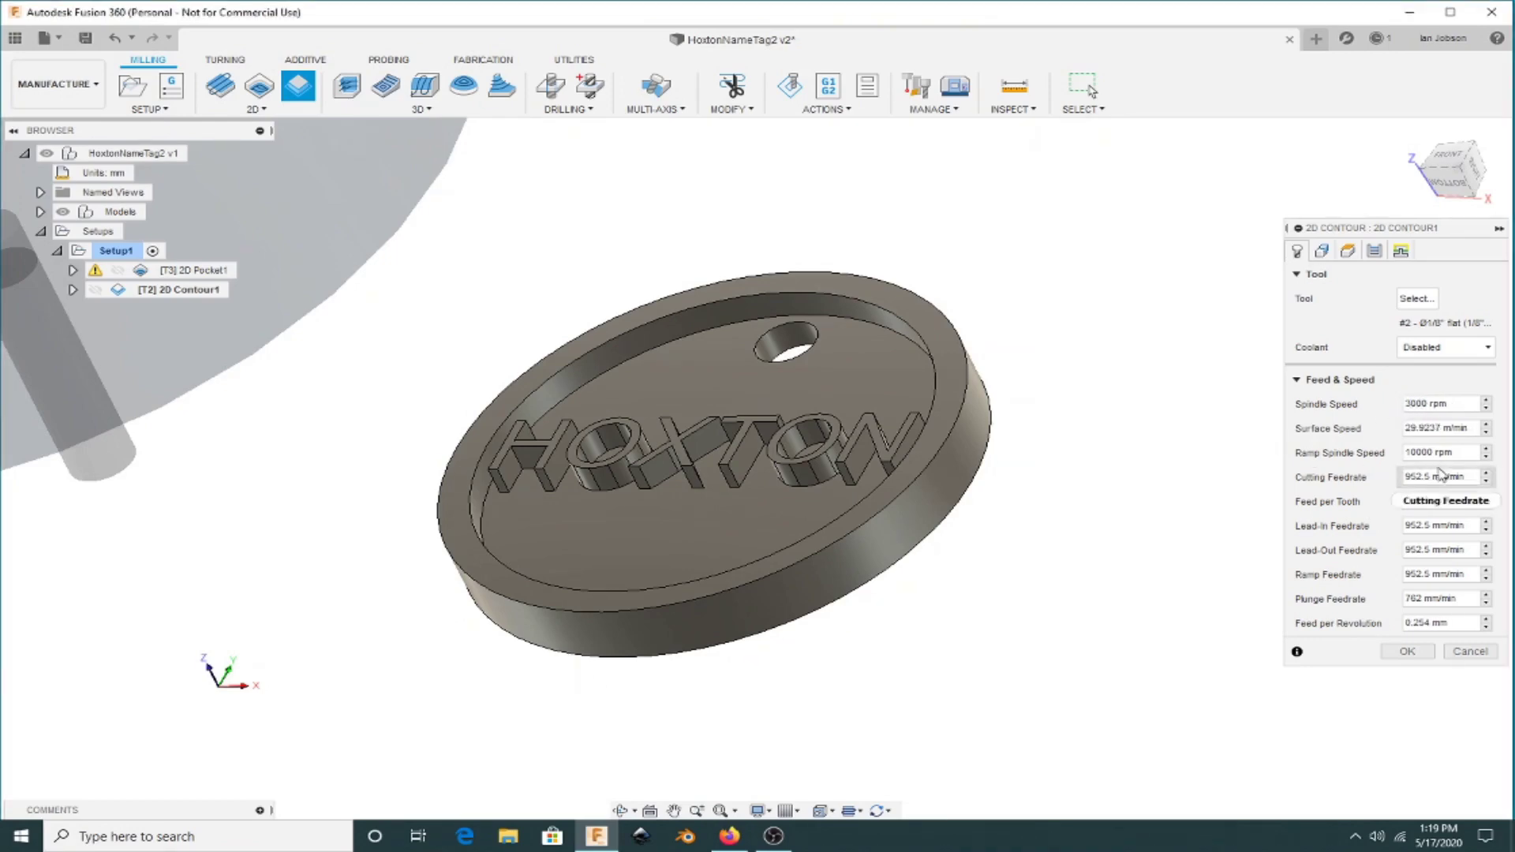
drag(1429, 452, 1390, 459)
text(3)
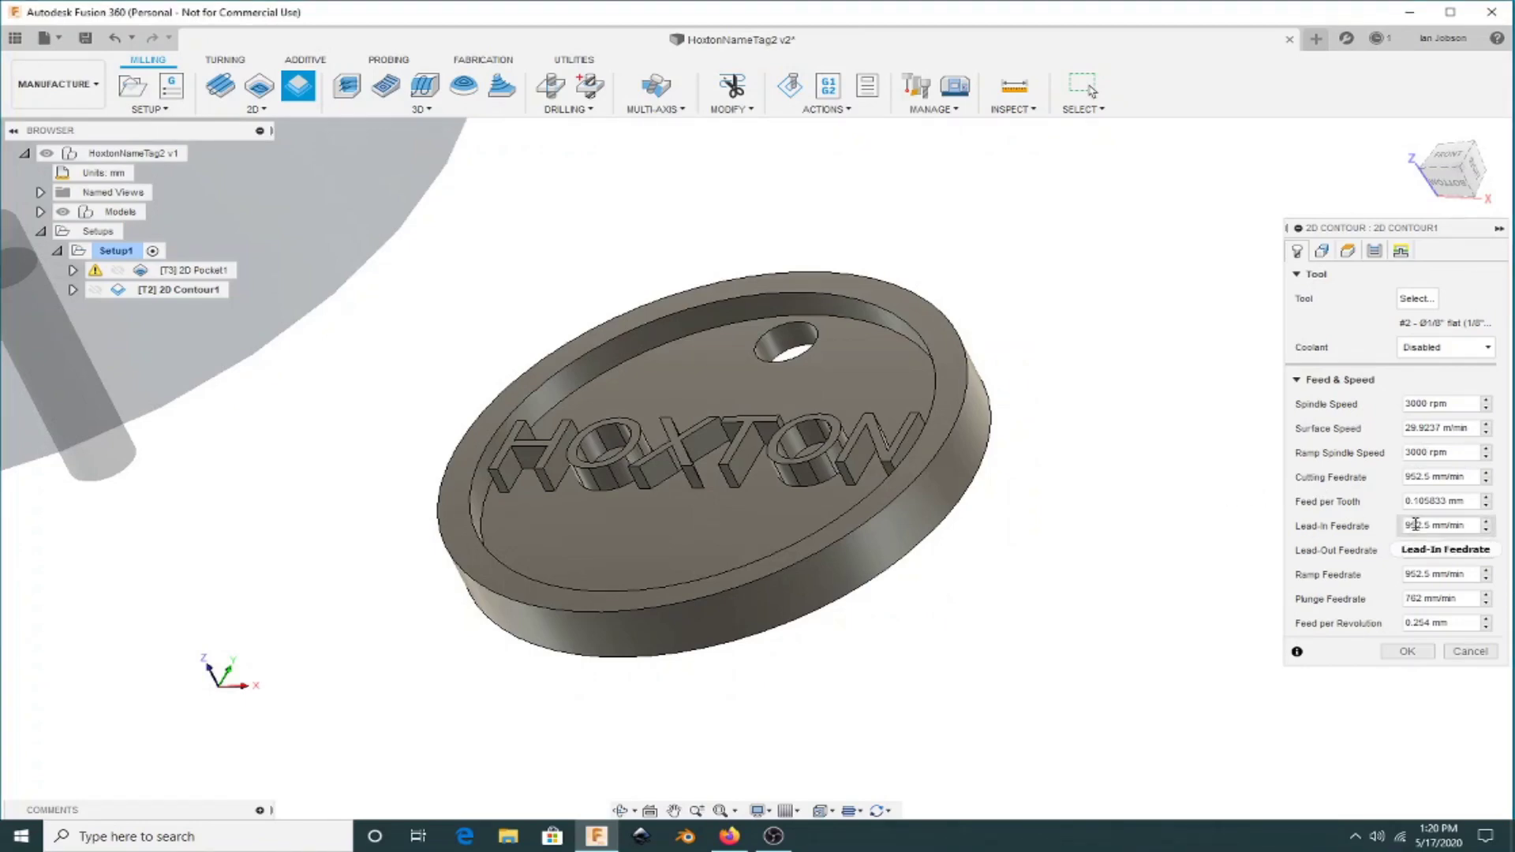
Step: Set lead-in and lead-out feedrates to 500, ramp 350 and plunge 300 mm/min
drag(1434, 525, 1372, 529)
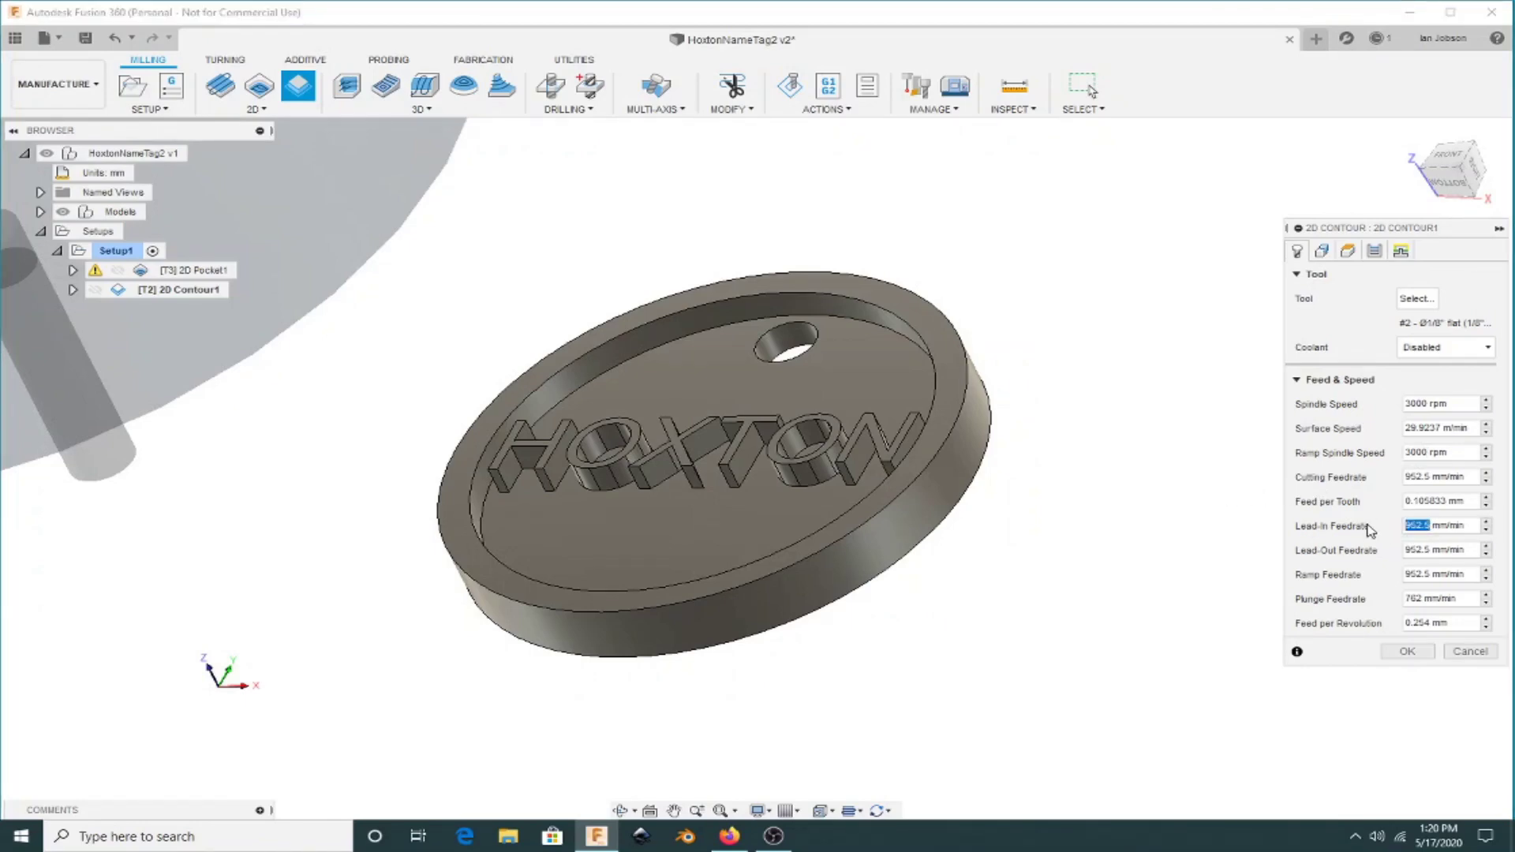
text(500)
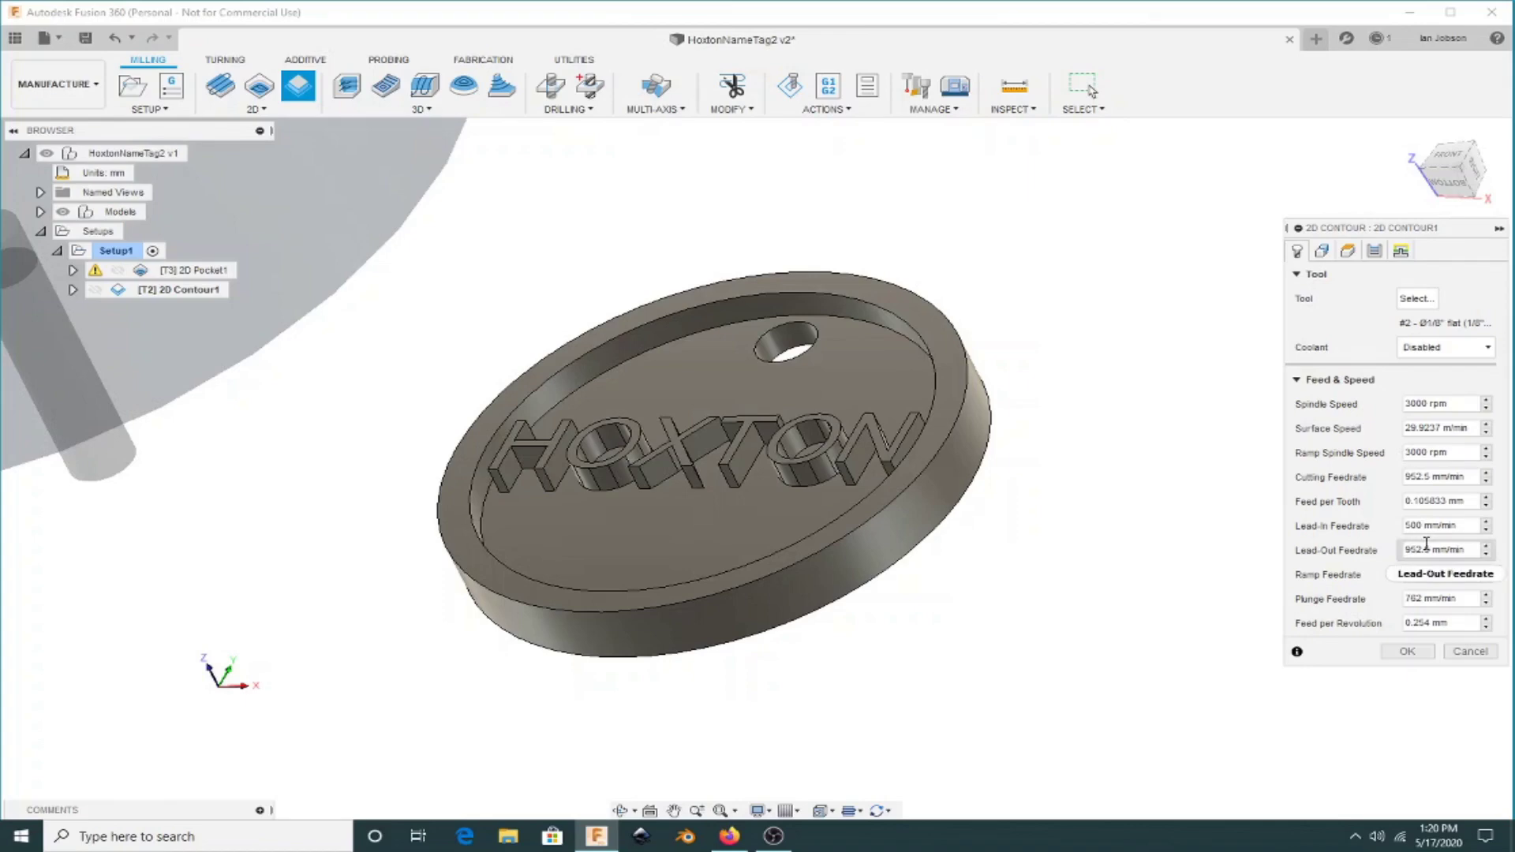
drag(1432, 548, 1367, 555)
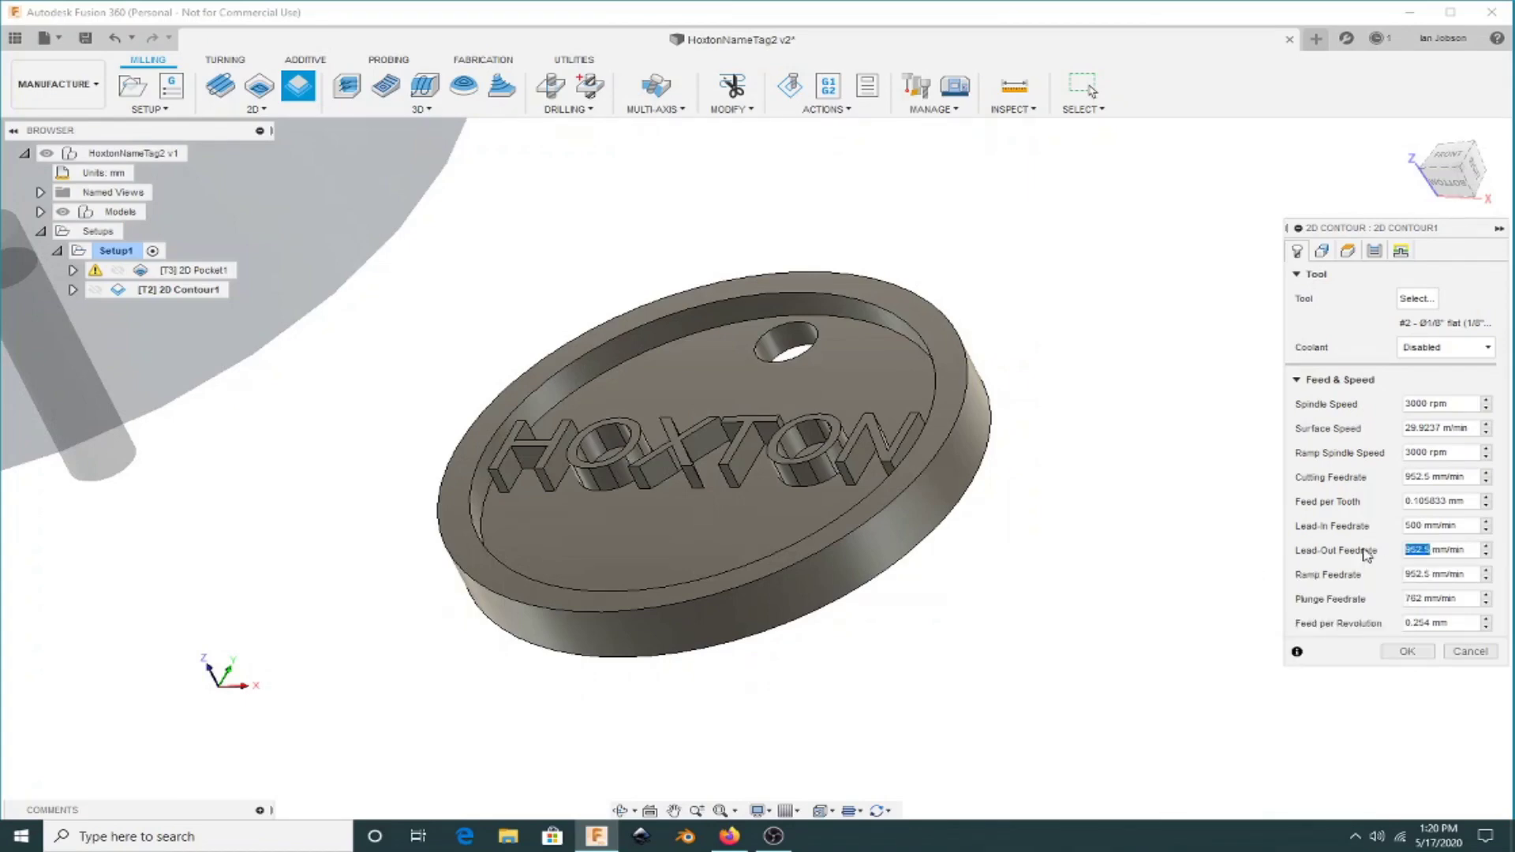
text(500)
drag(1432, 574, 1382, 580)
text(3)
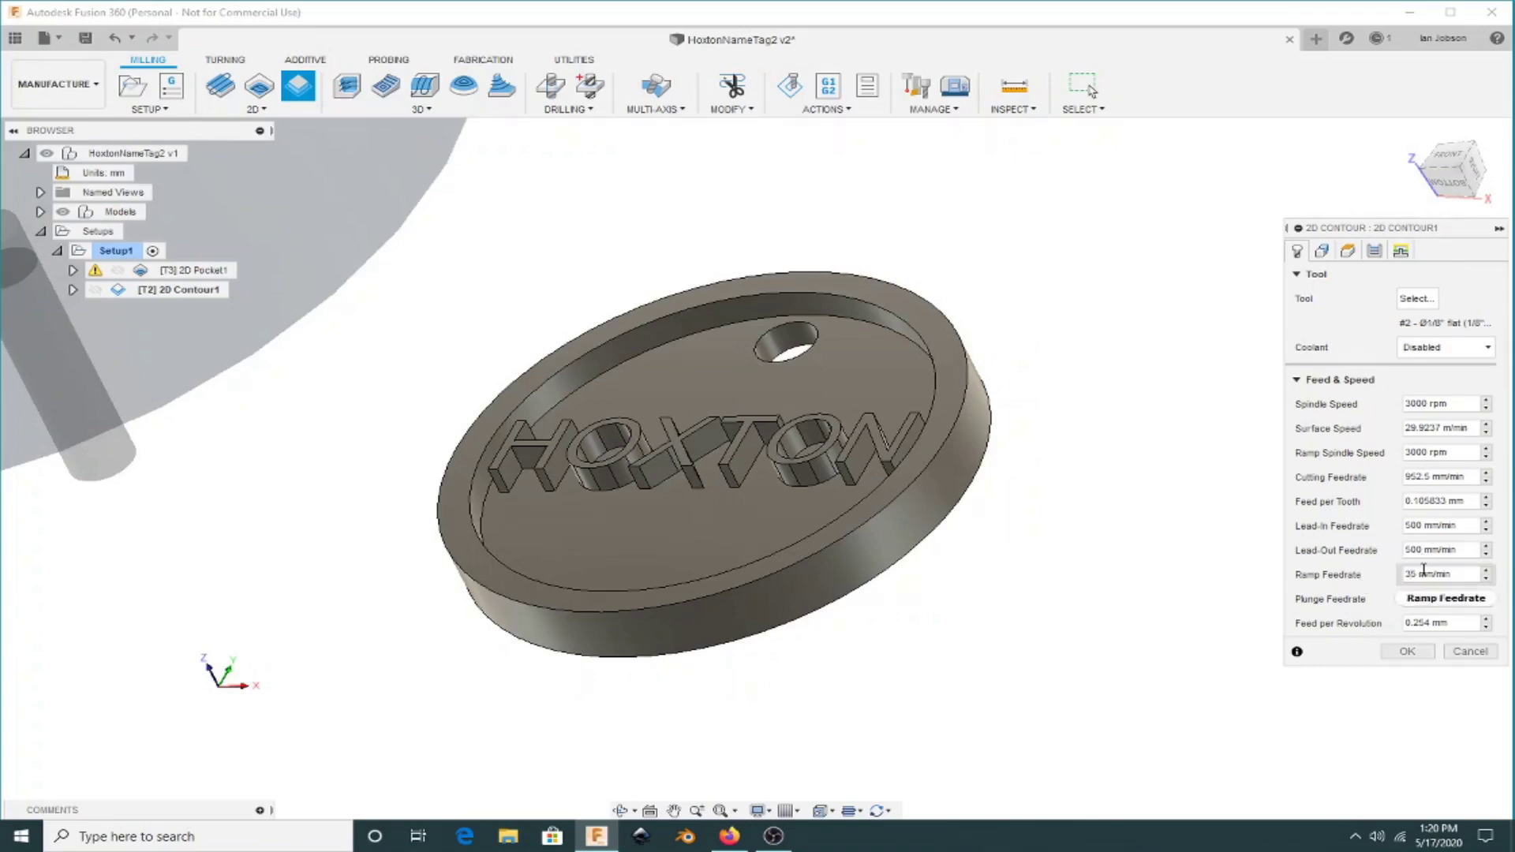
text(0)
key(Tab)
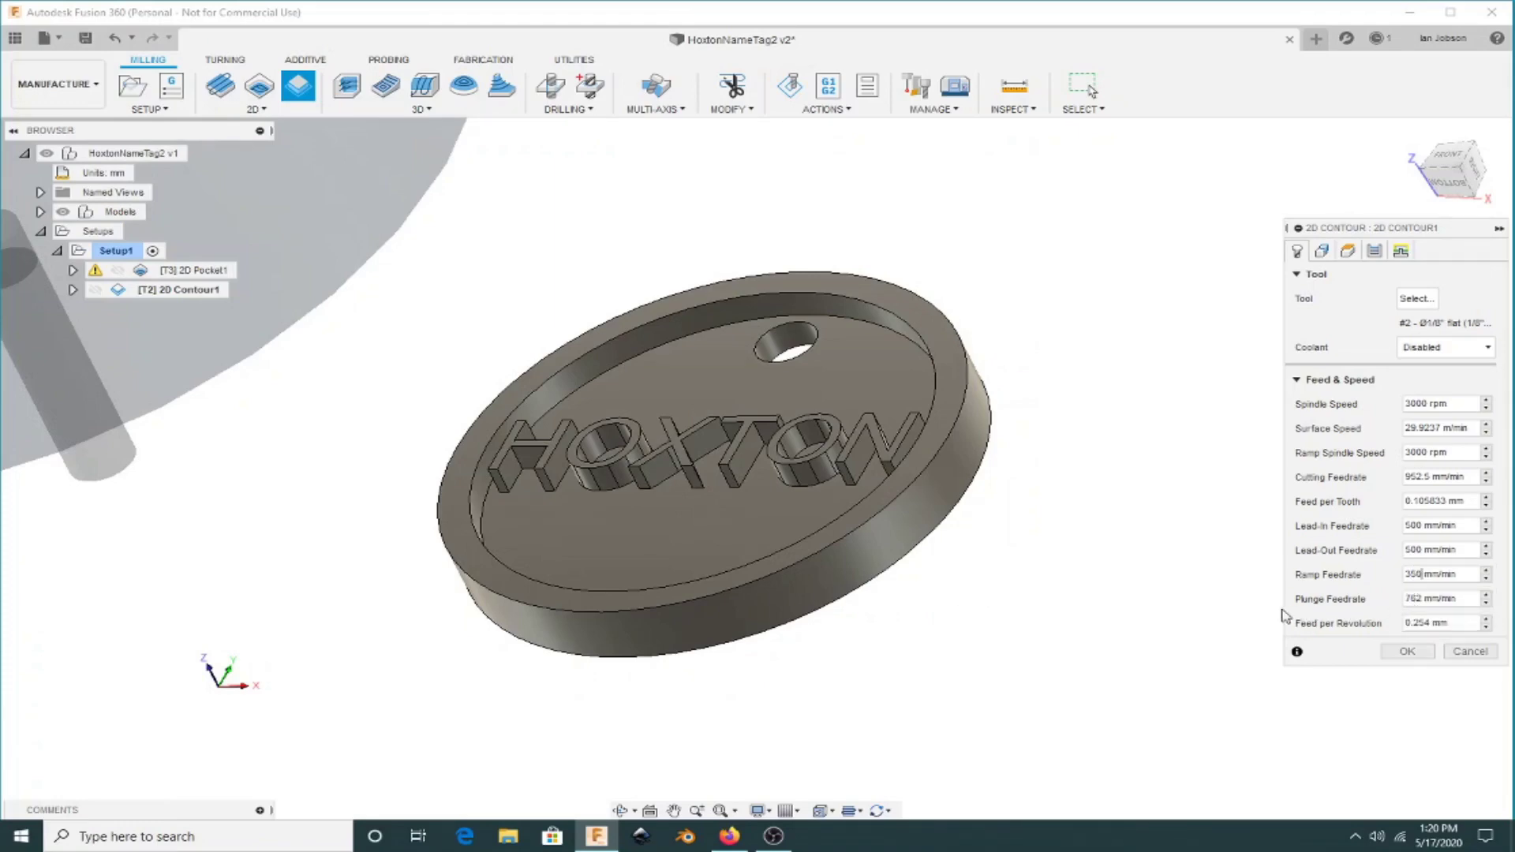
double_click(1409, 597)
text(300)
key(Tab)
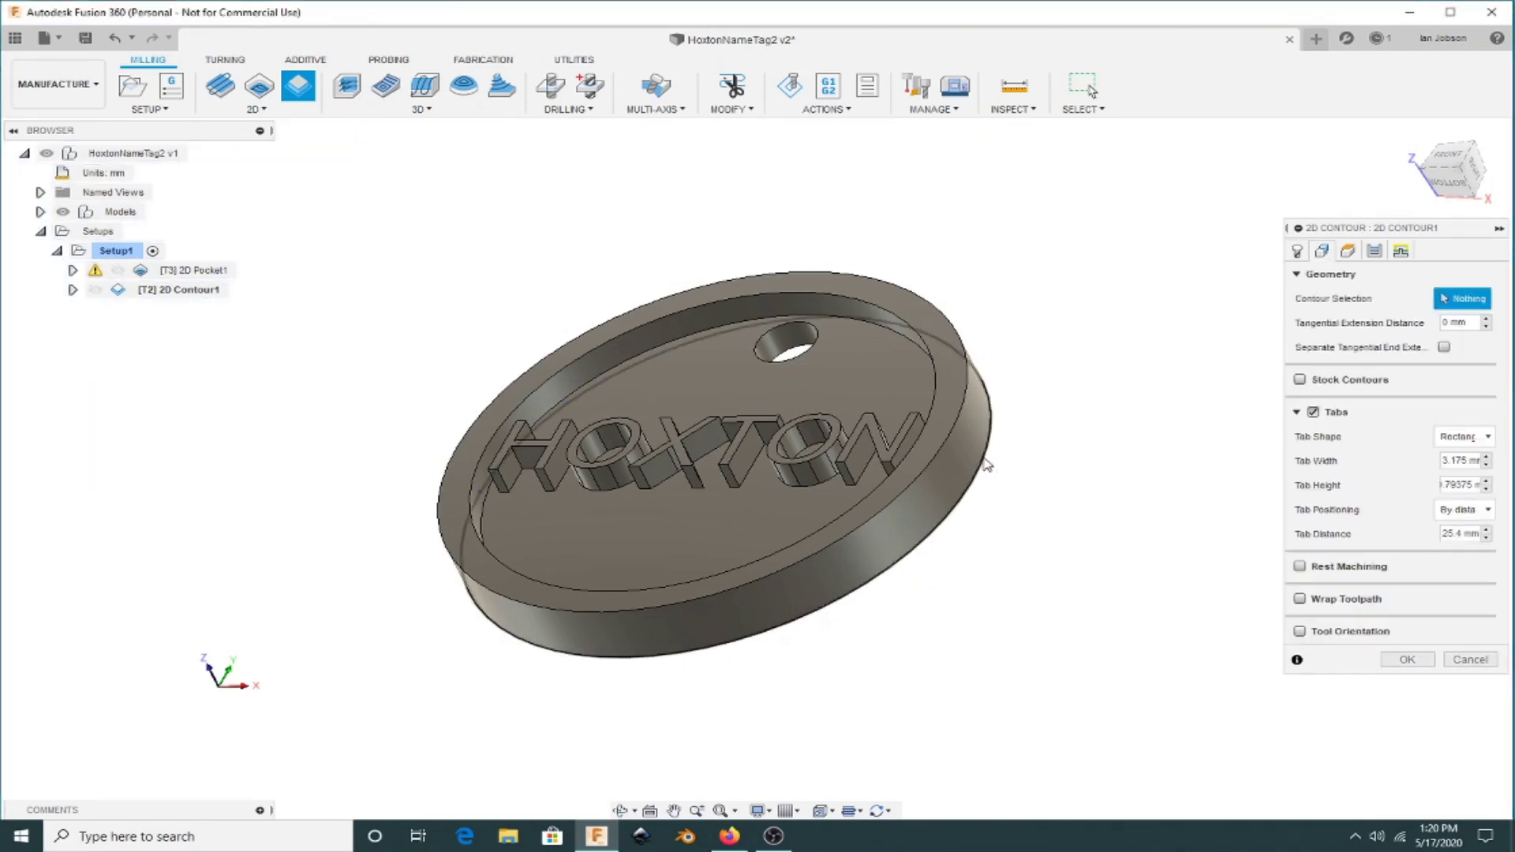
Step: Use the tag's outer edge as the contour, review heights, and start the simulation
click(985, 462)
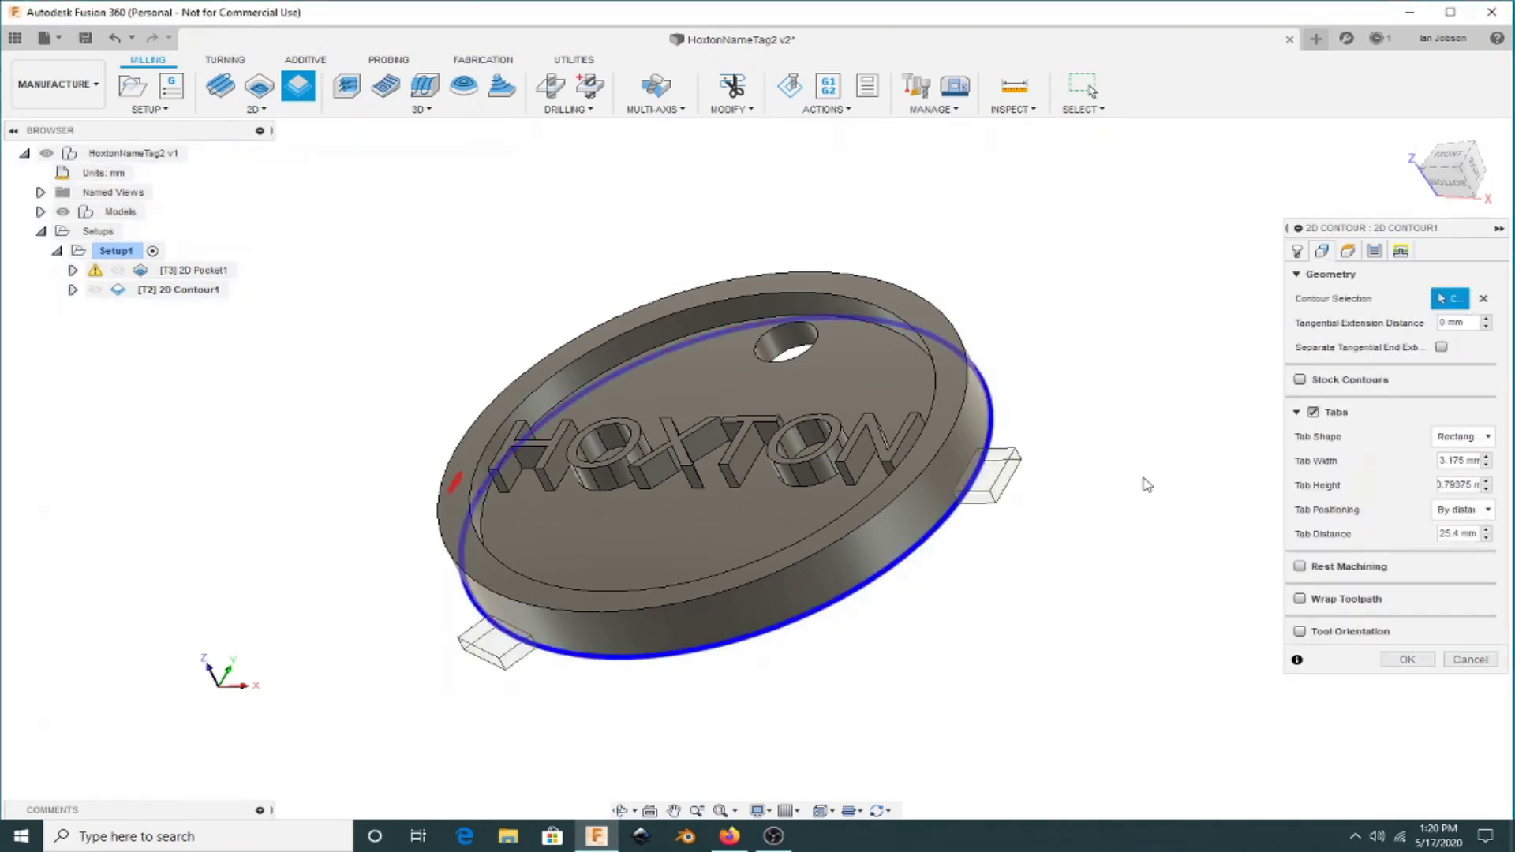
shift+middle_drag(1055, 568, 1099, 626)
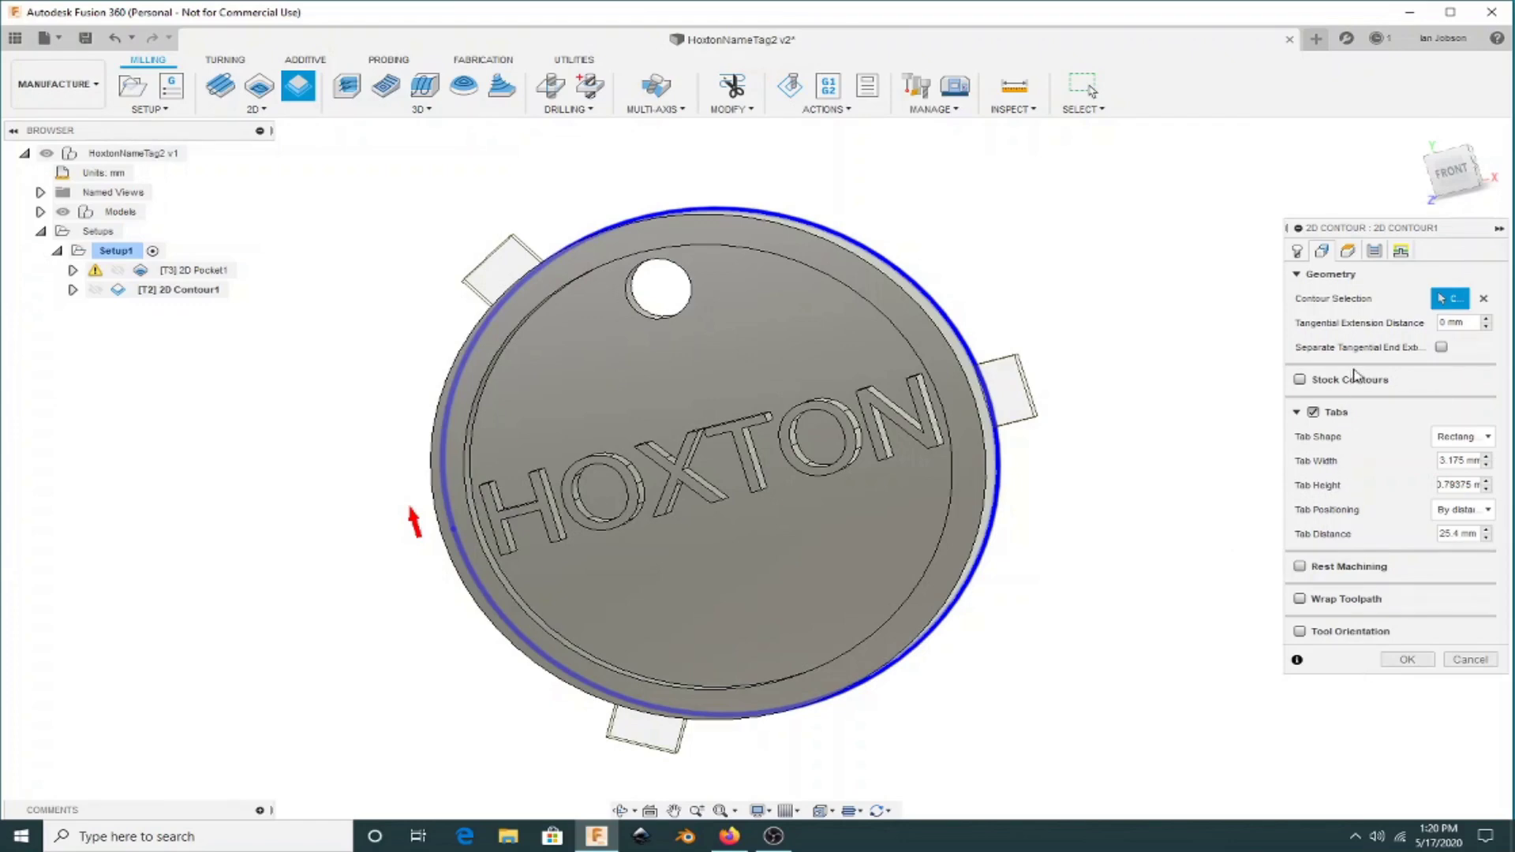
click(1348, 251)
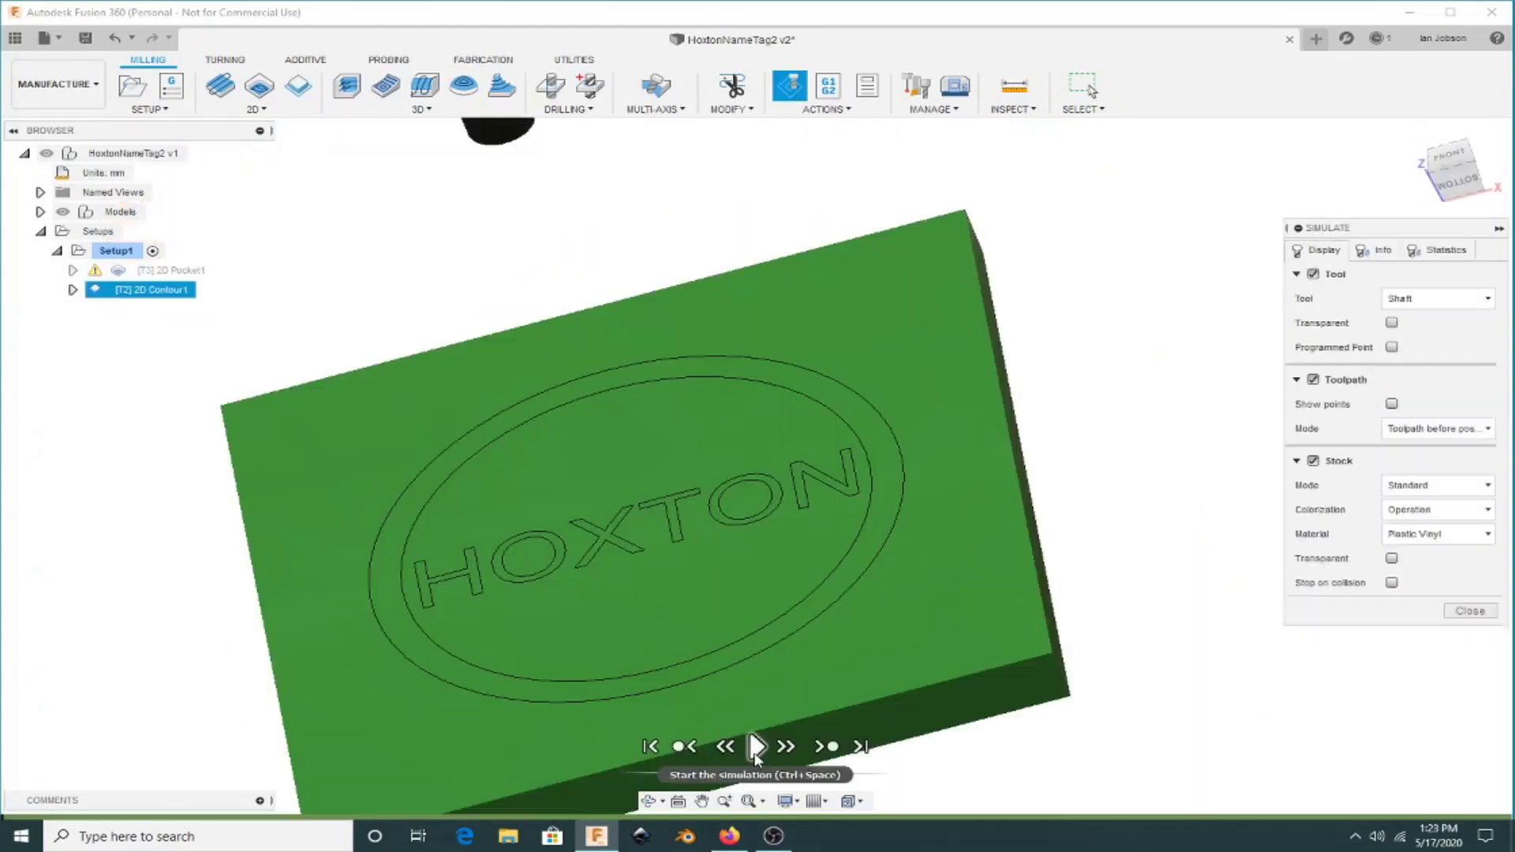
click(755, 747)
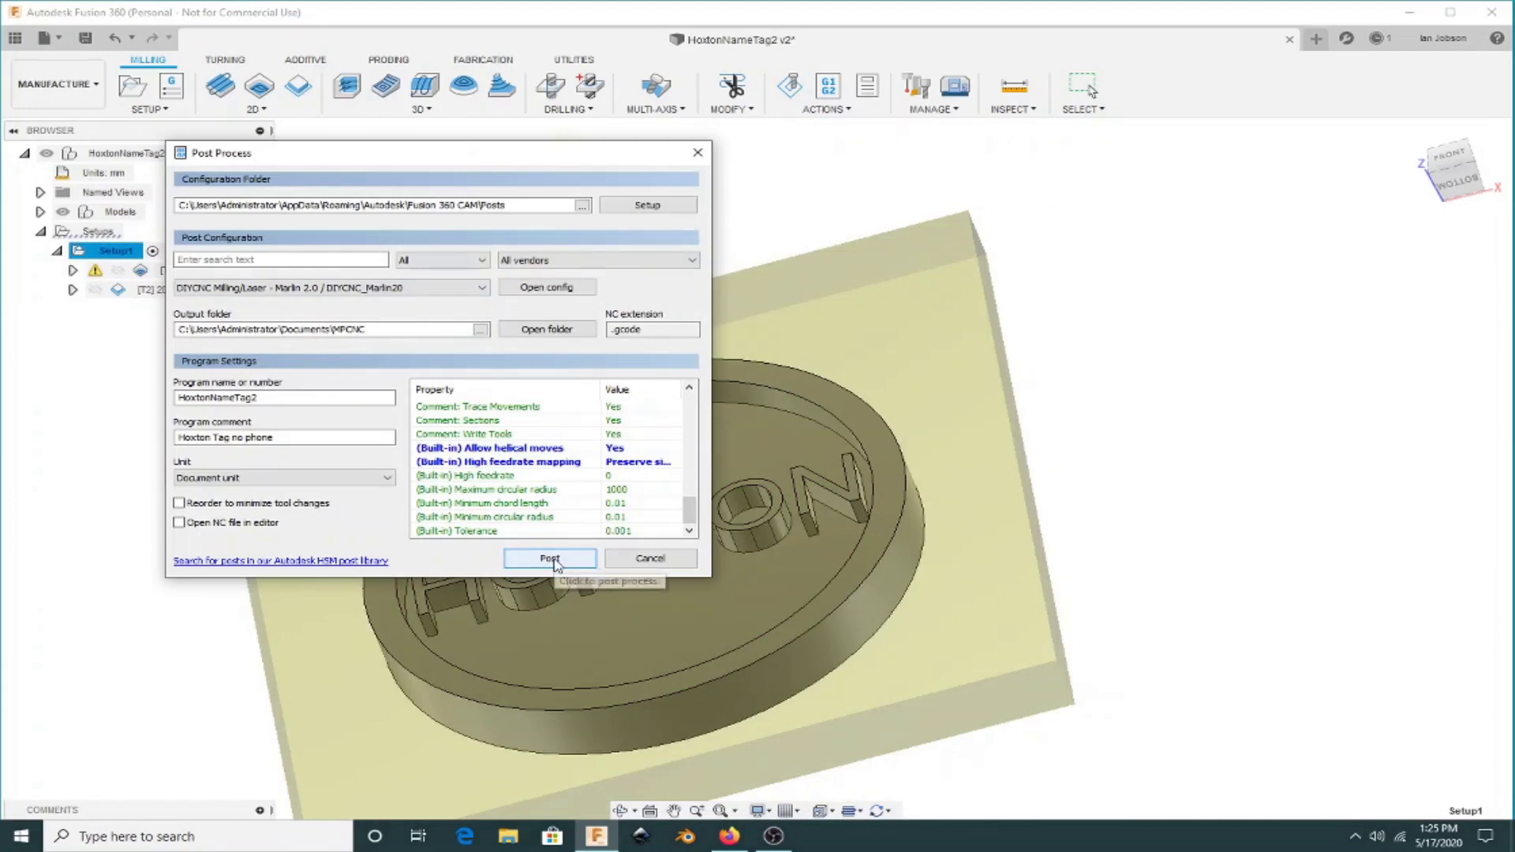
Step: Post the toolpaths and save HoxtonNameTag2 G-code in Documents\MPCNC
click(552, 565)
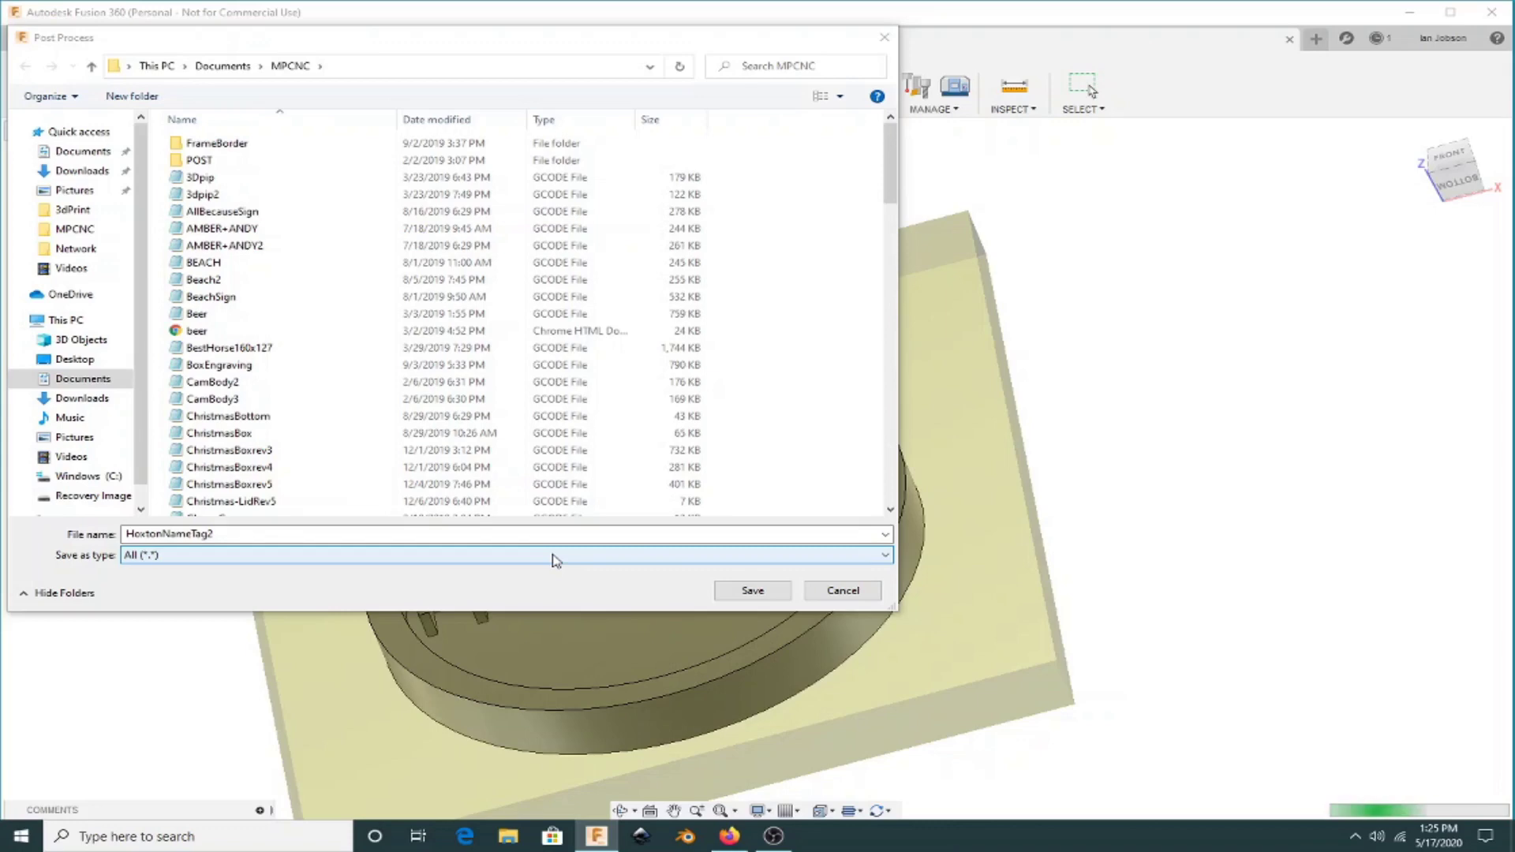
click(752, 591)
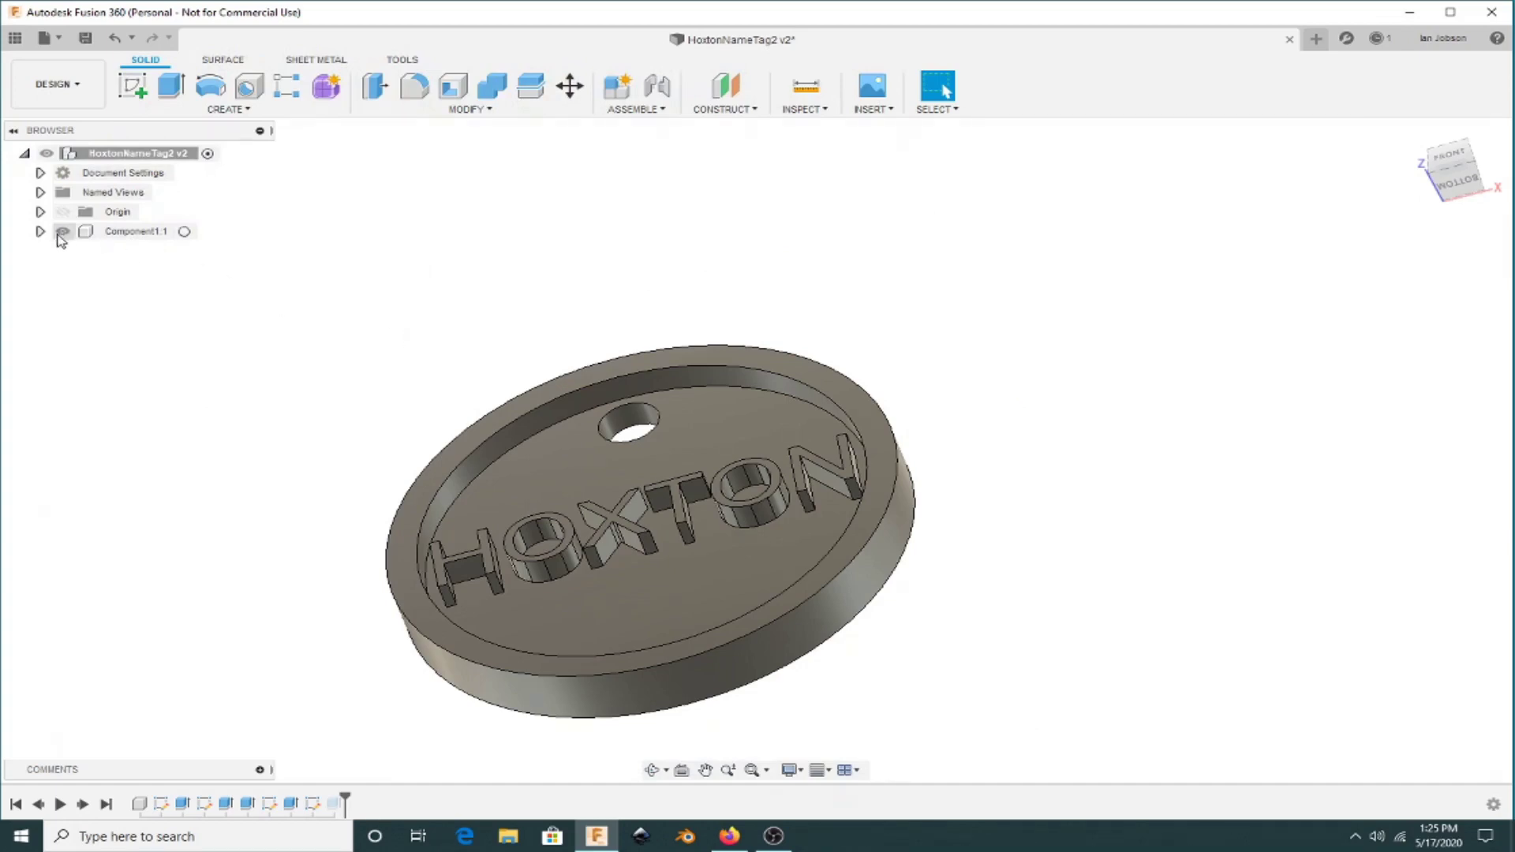
Step: Start an STL export of Body1 from the browser, accepting the default settings
click(40, 232)
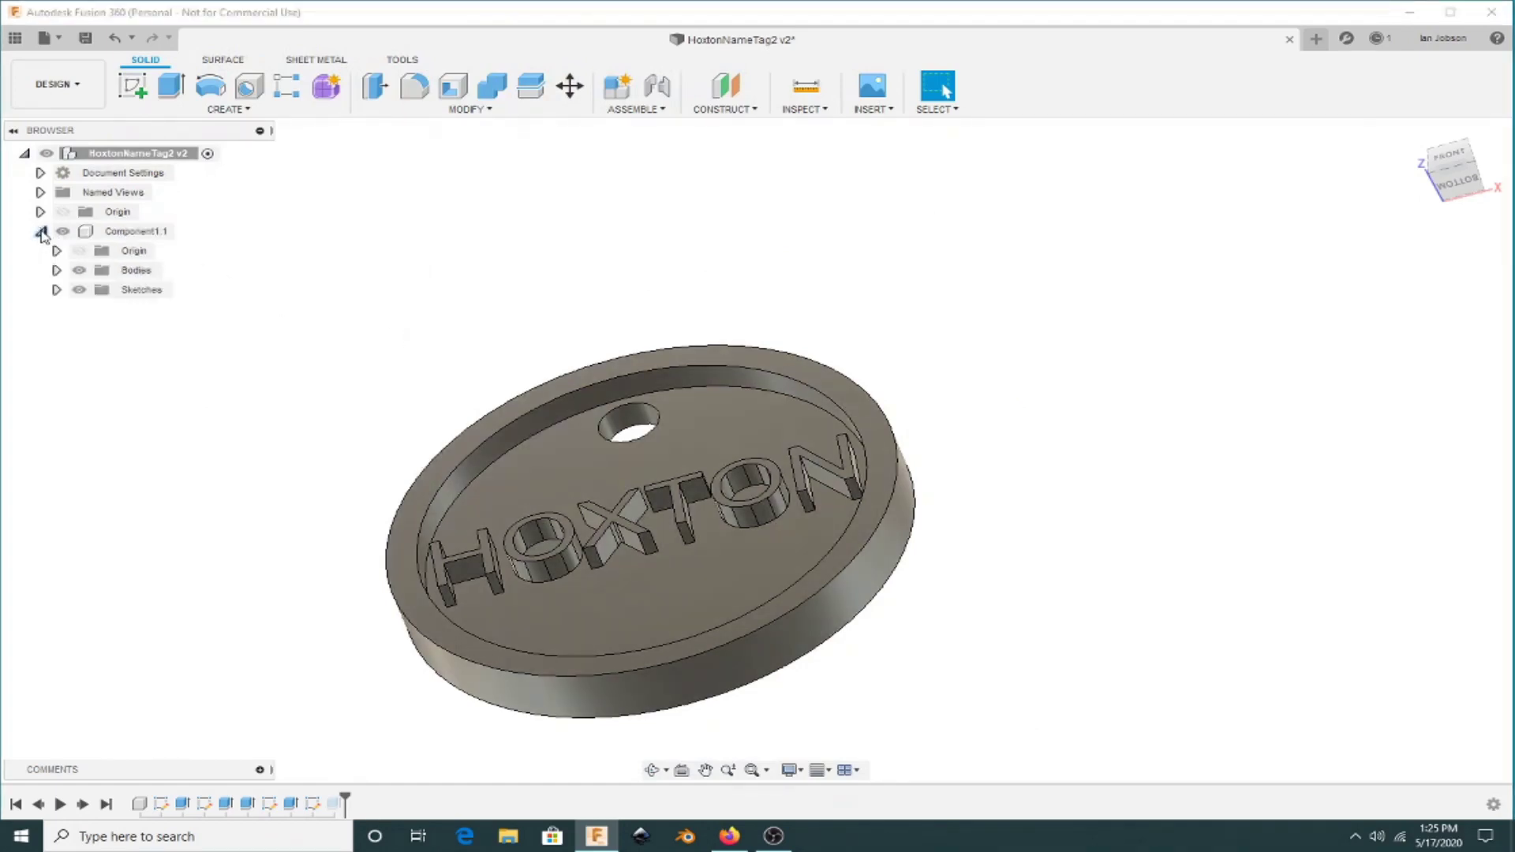
click(56, 270)
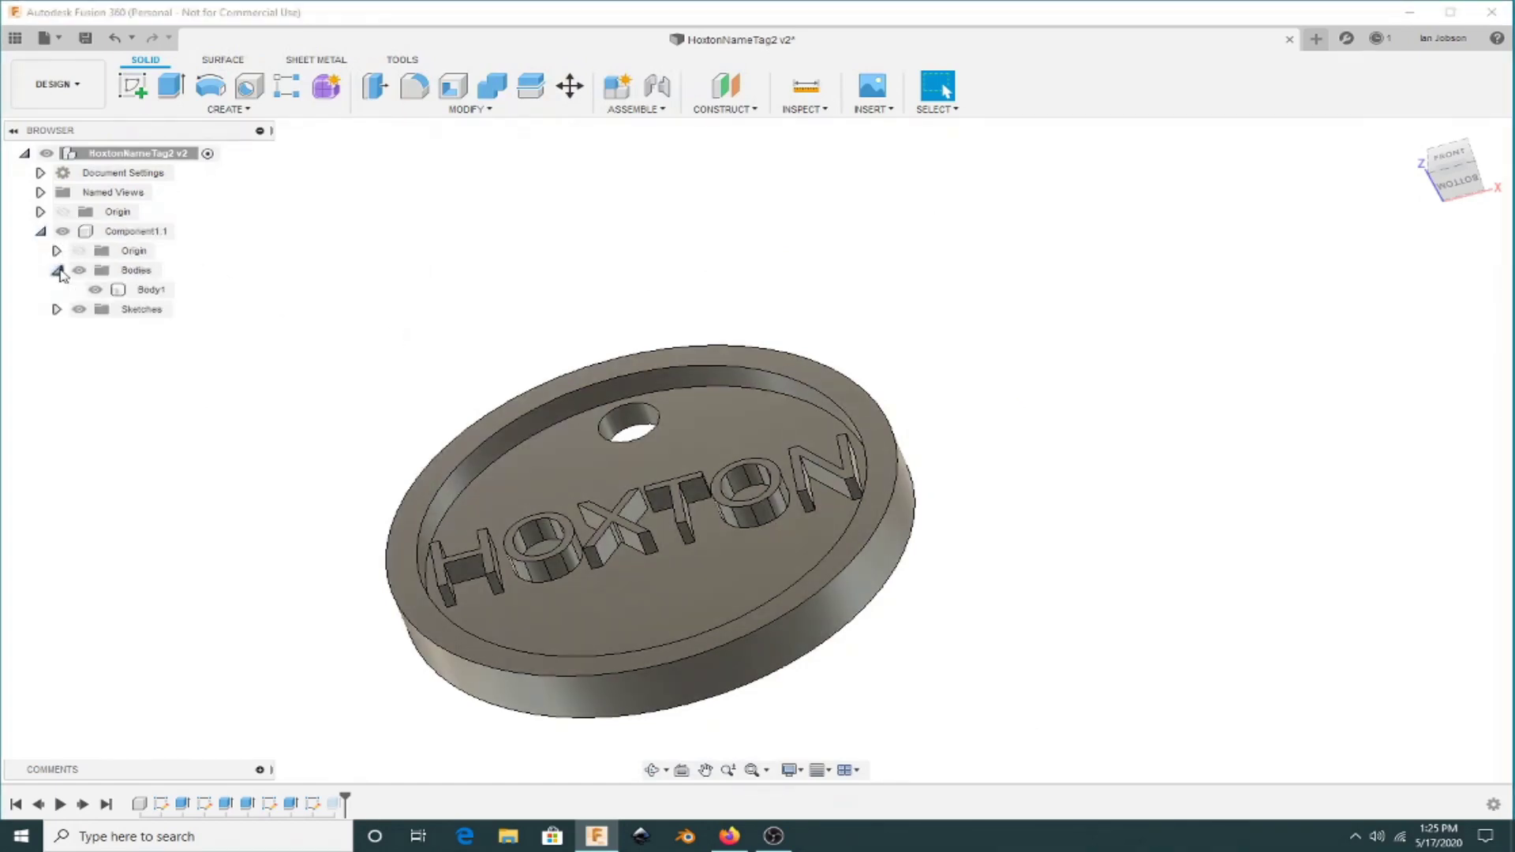
click(132, 294)
right_click(133, 295)
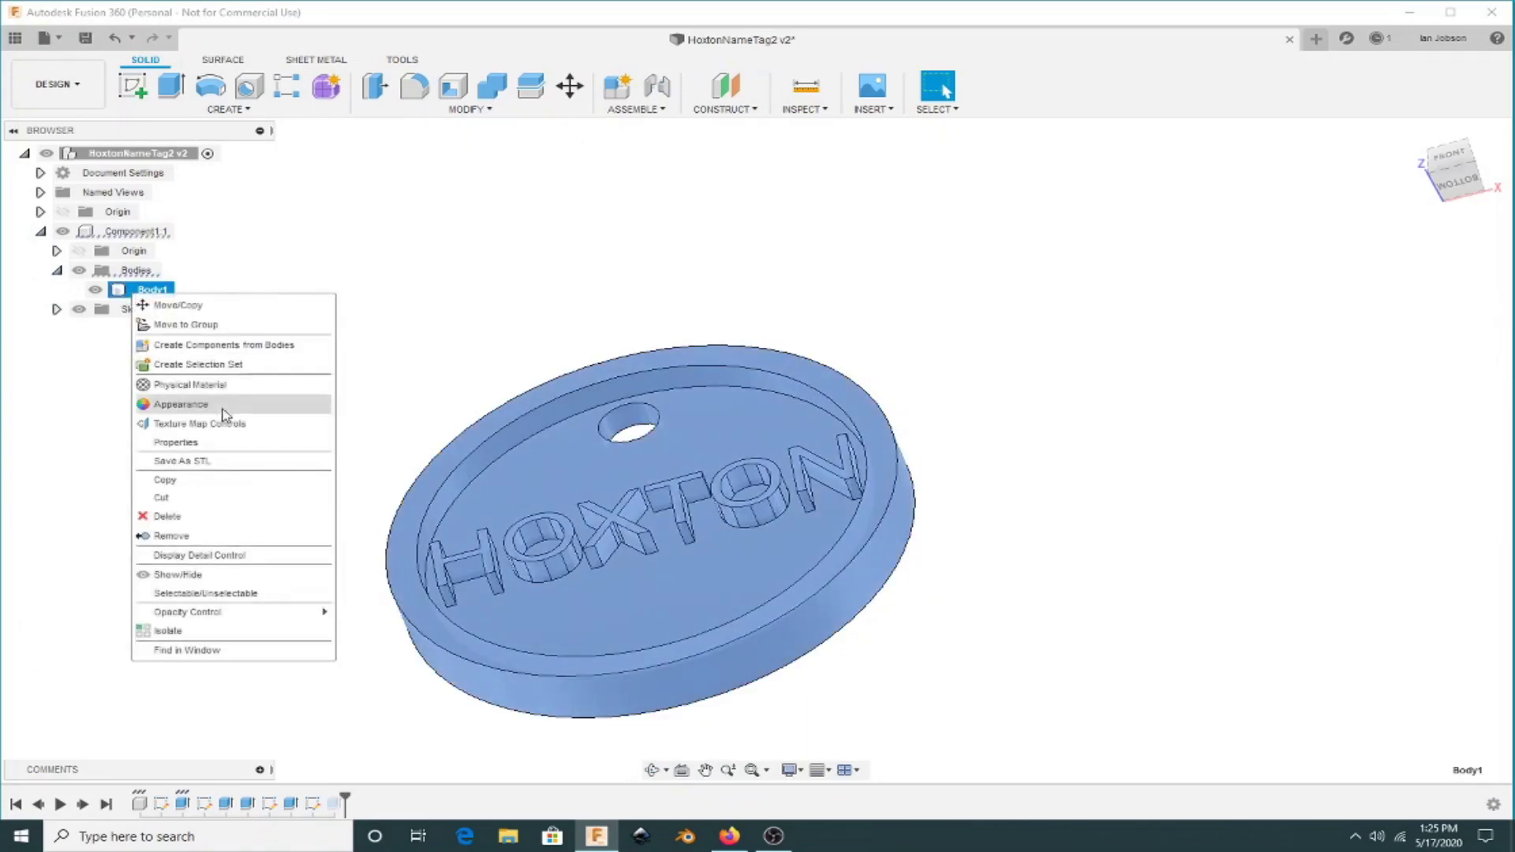
click(221, 461)
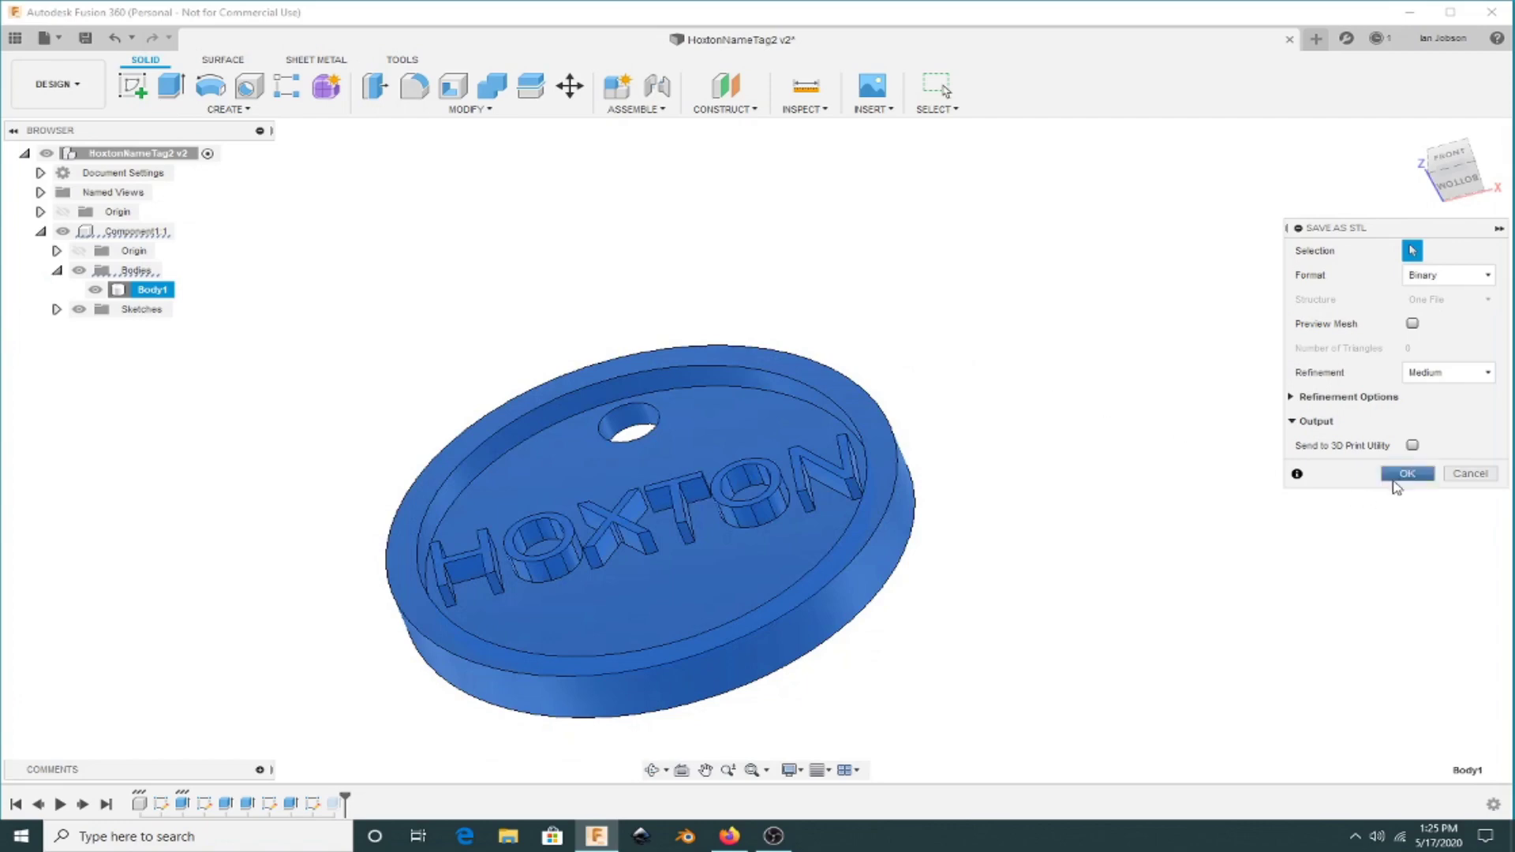
click(1404, 474)
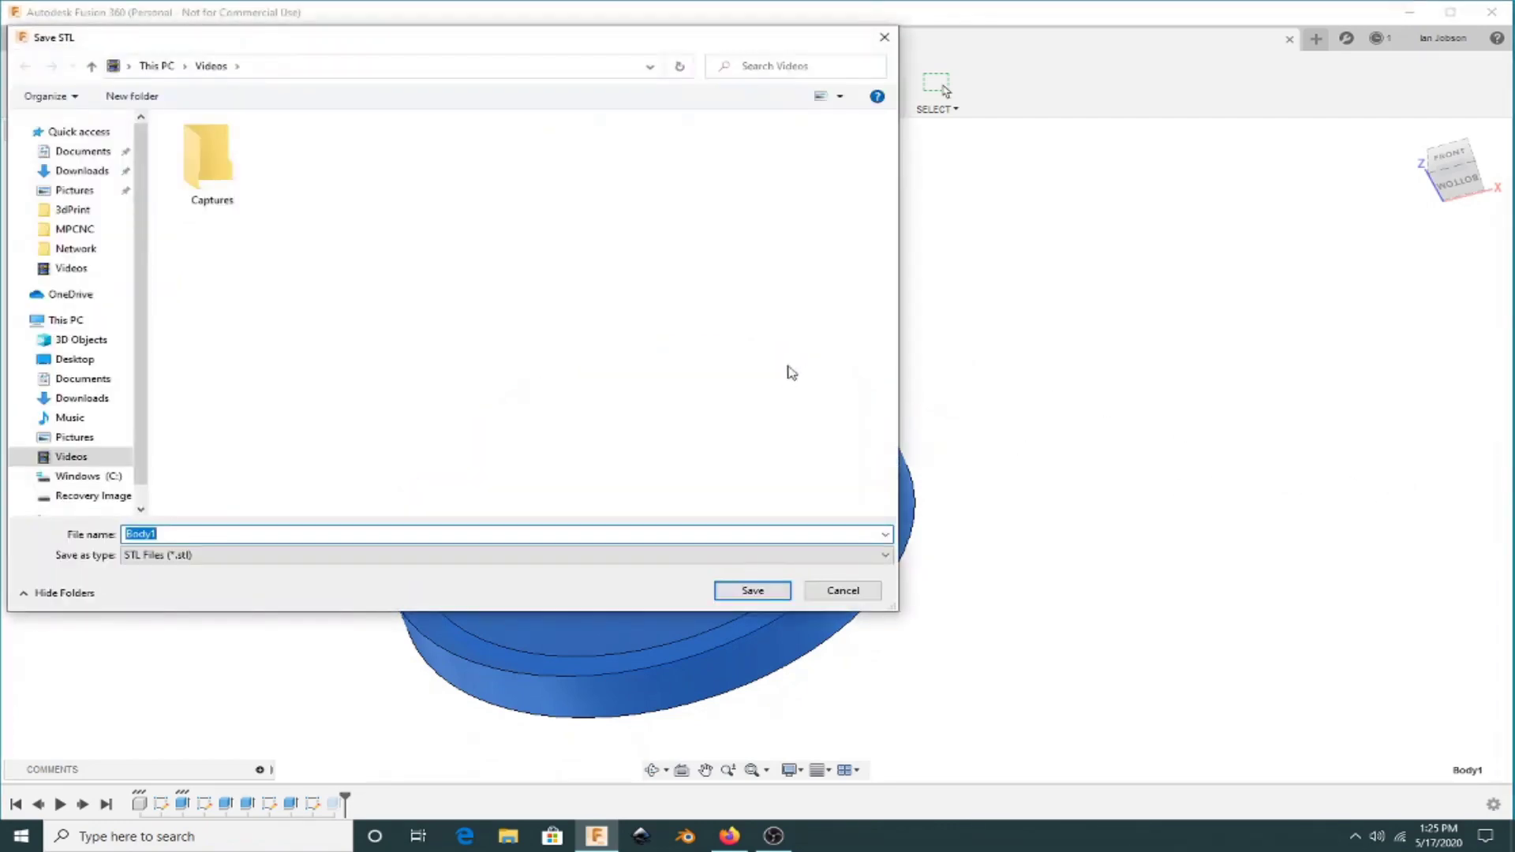
Step: Save the STL as HoxtonTag2 in the 3dPrint folder
click(83, 218)
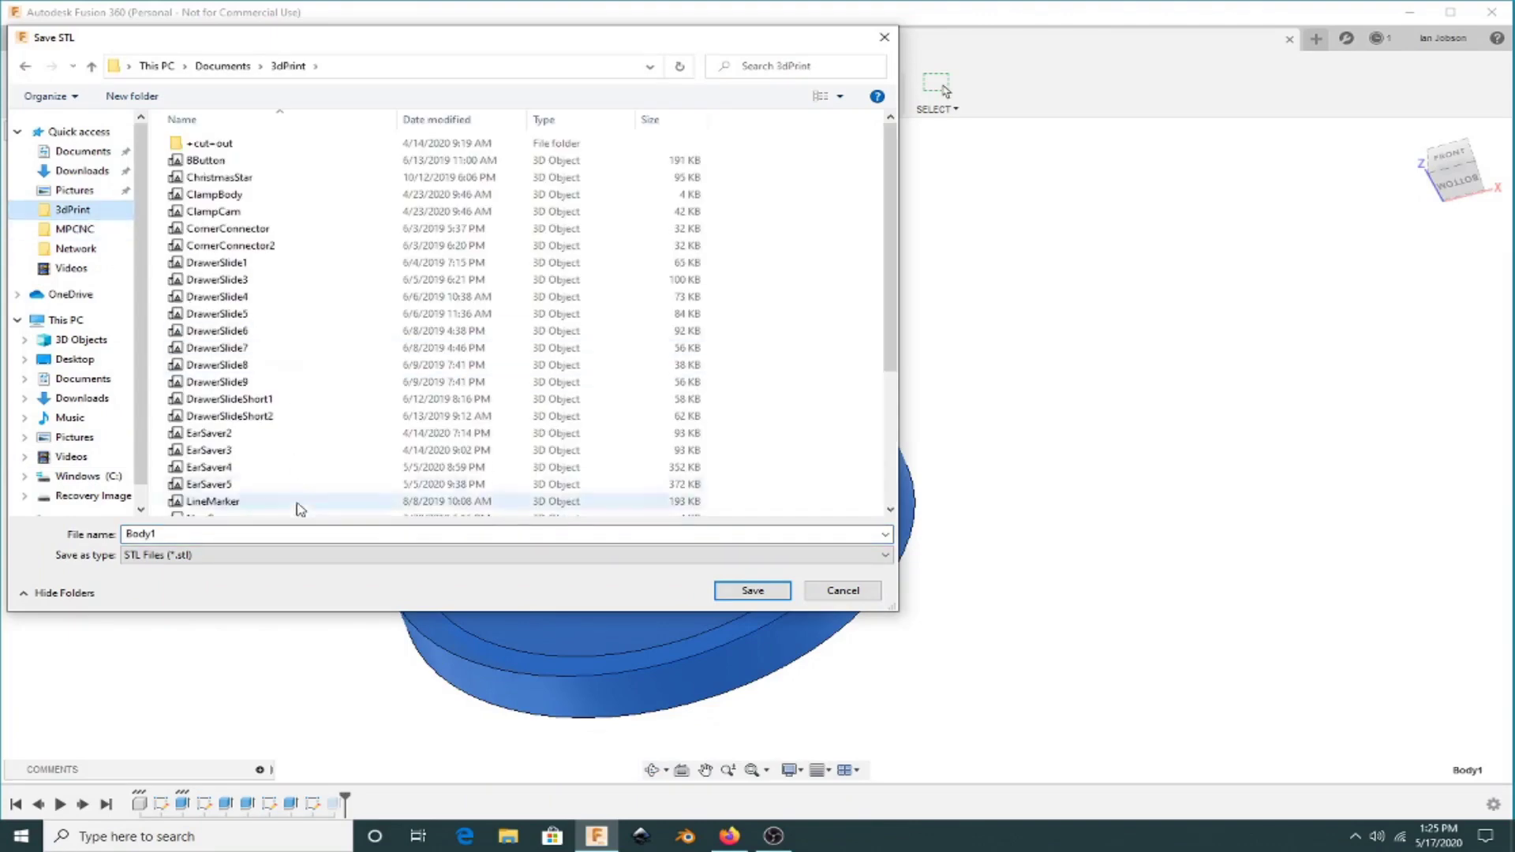
double_click(139, 535)
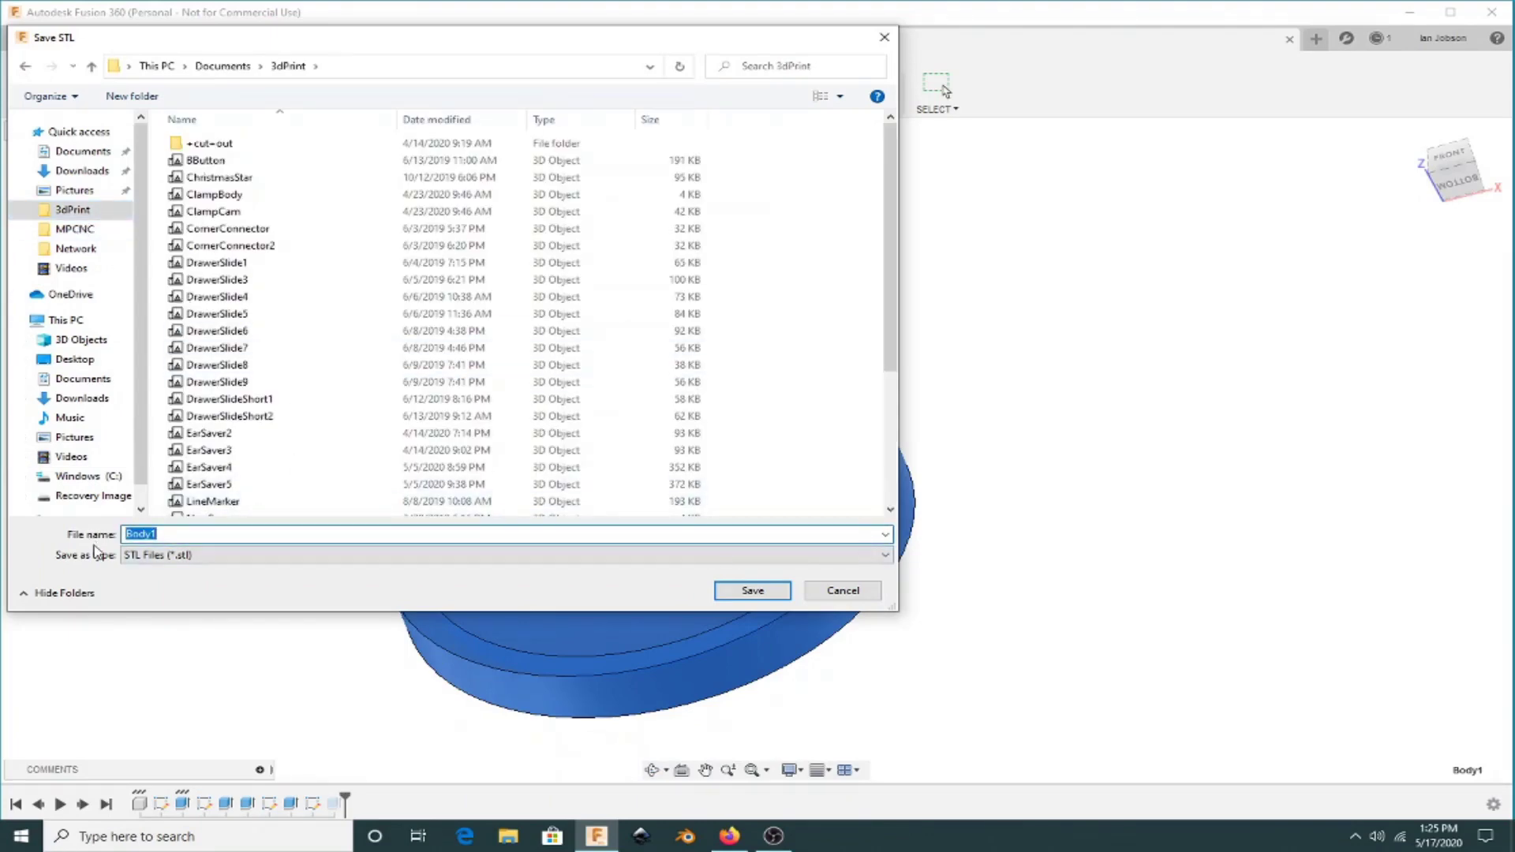
text(HoxtonTag2)
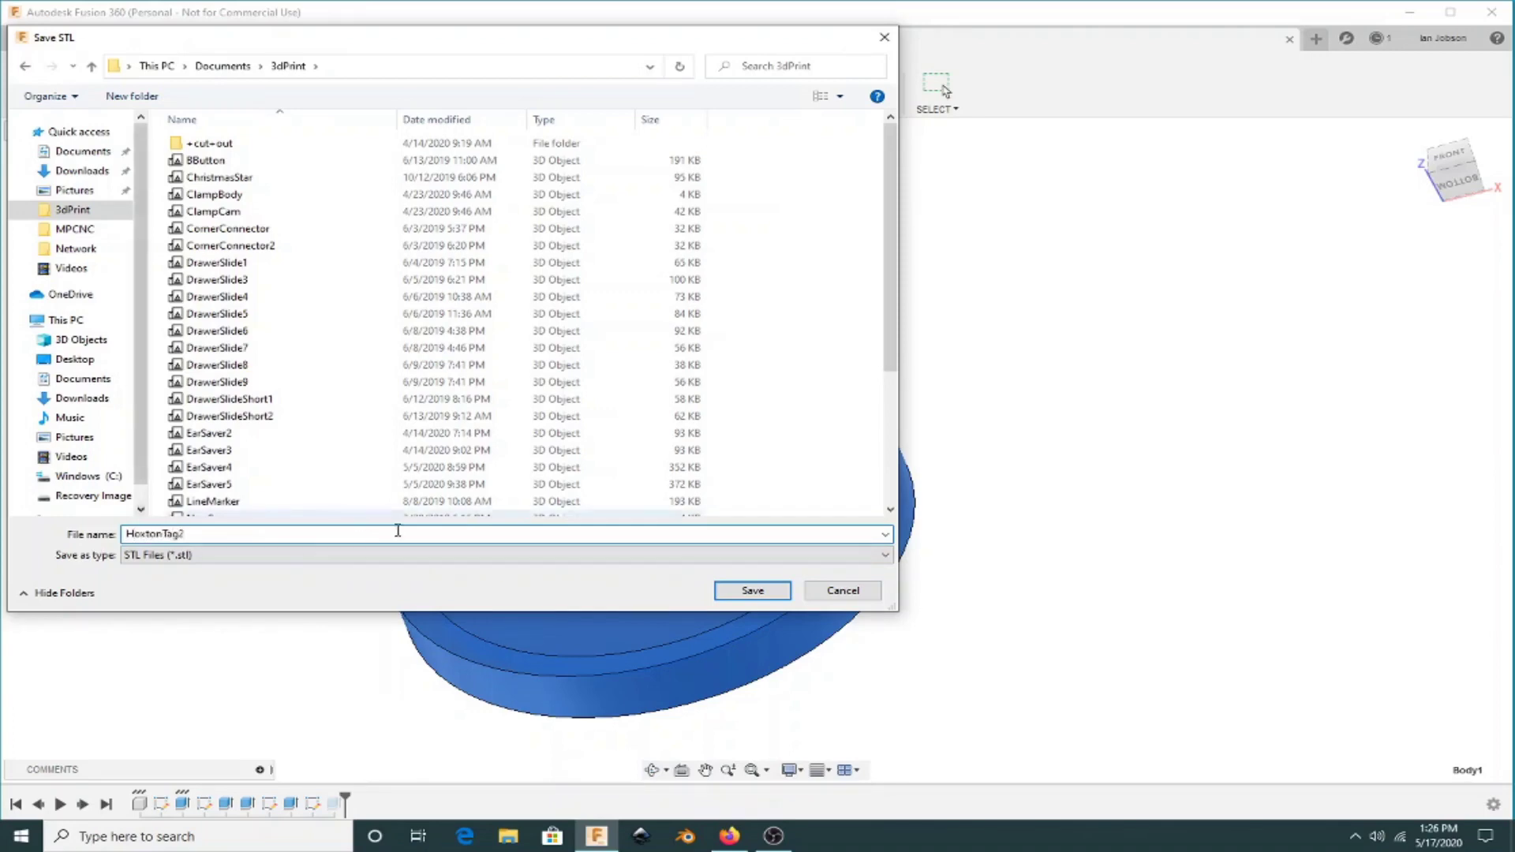
click(764, 591)
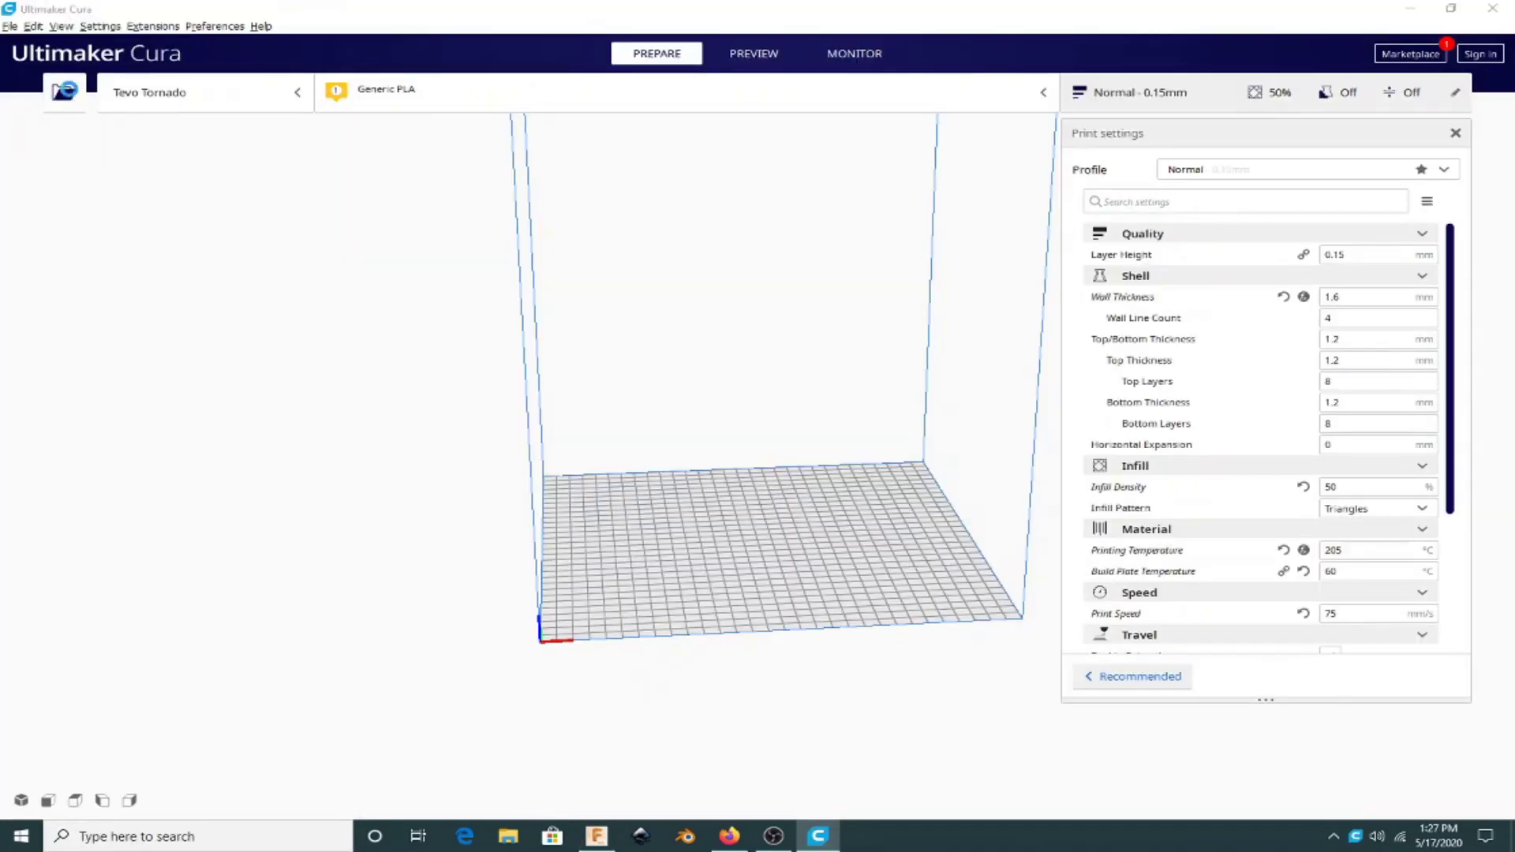
Step: Load the HoxtonTag2 model from the 3dPrint folder onto Cura's build plate
click(65, 92)
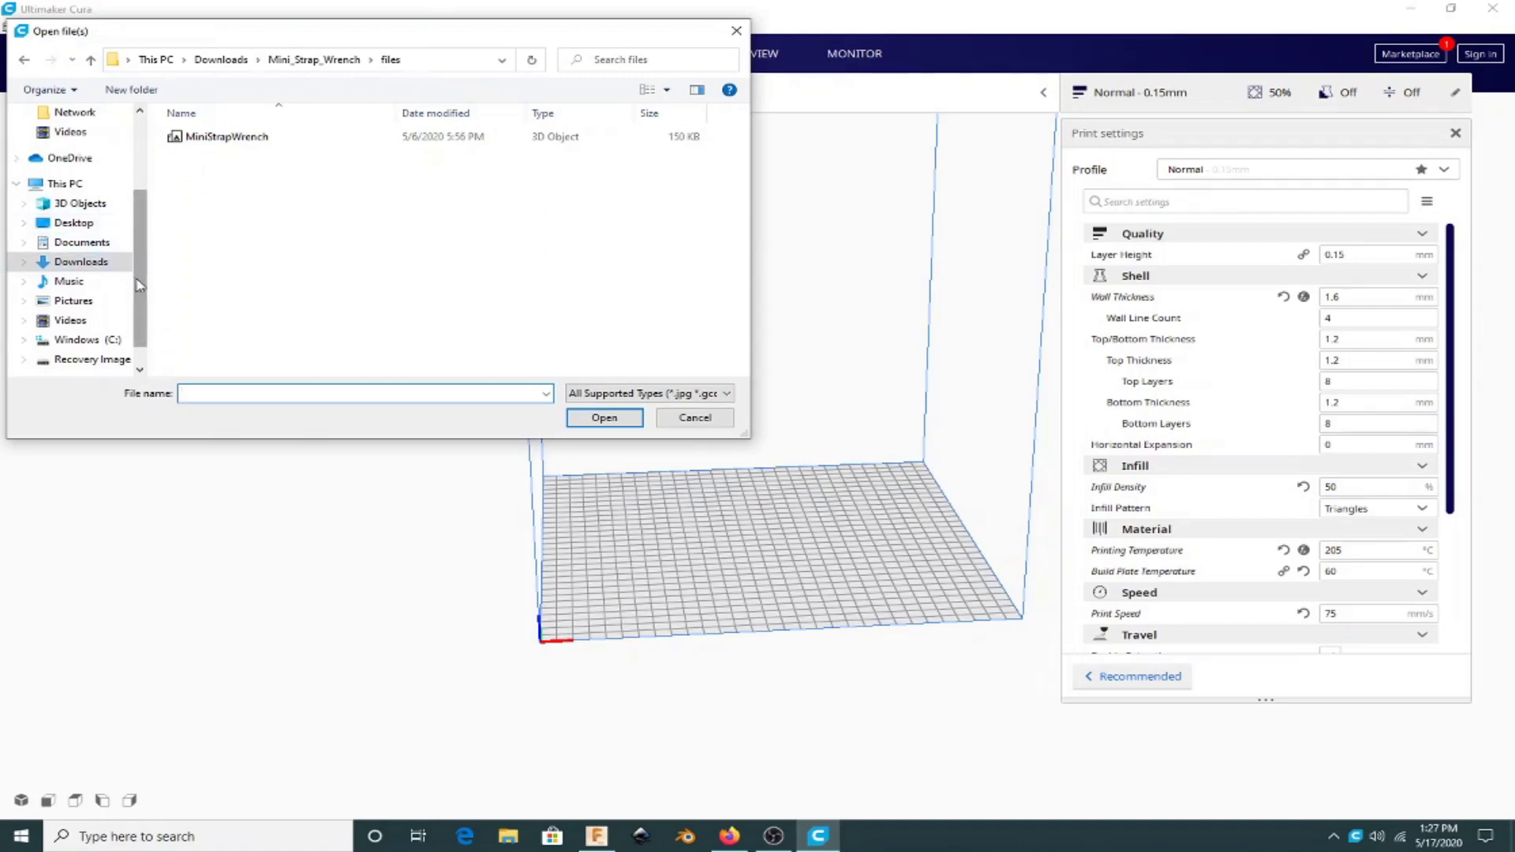
scroll(138, 277, up, 5)
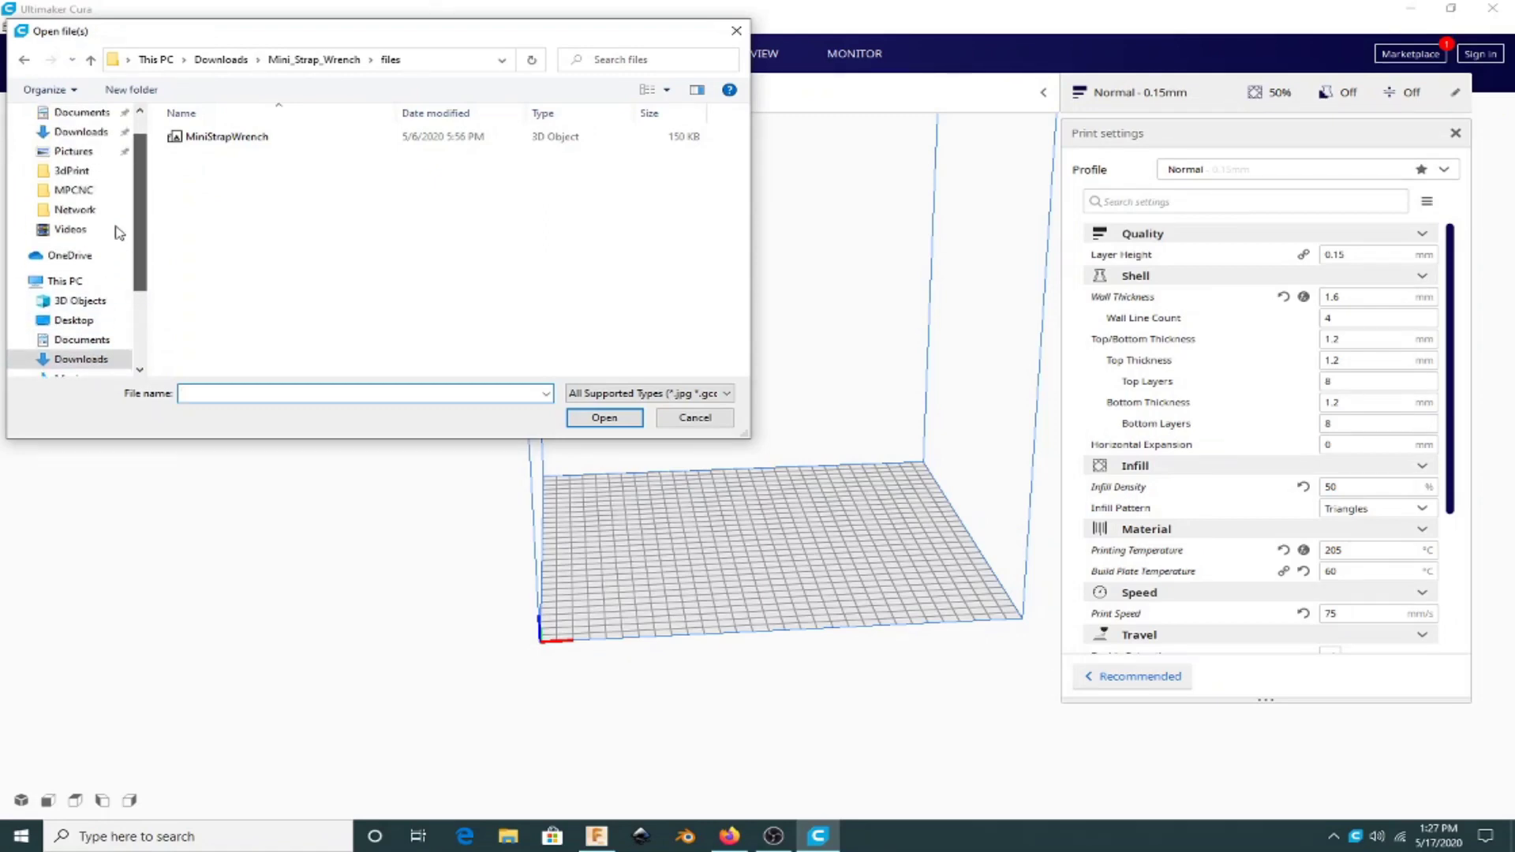
click(71, 171)
drag(740, 135, 754, 187)
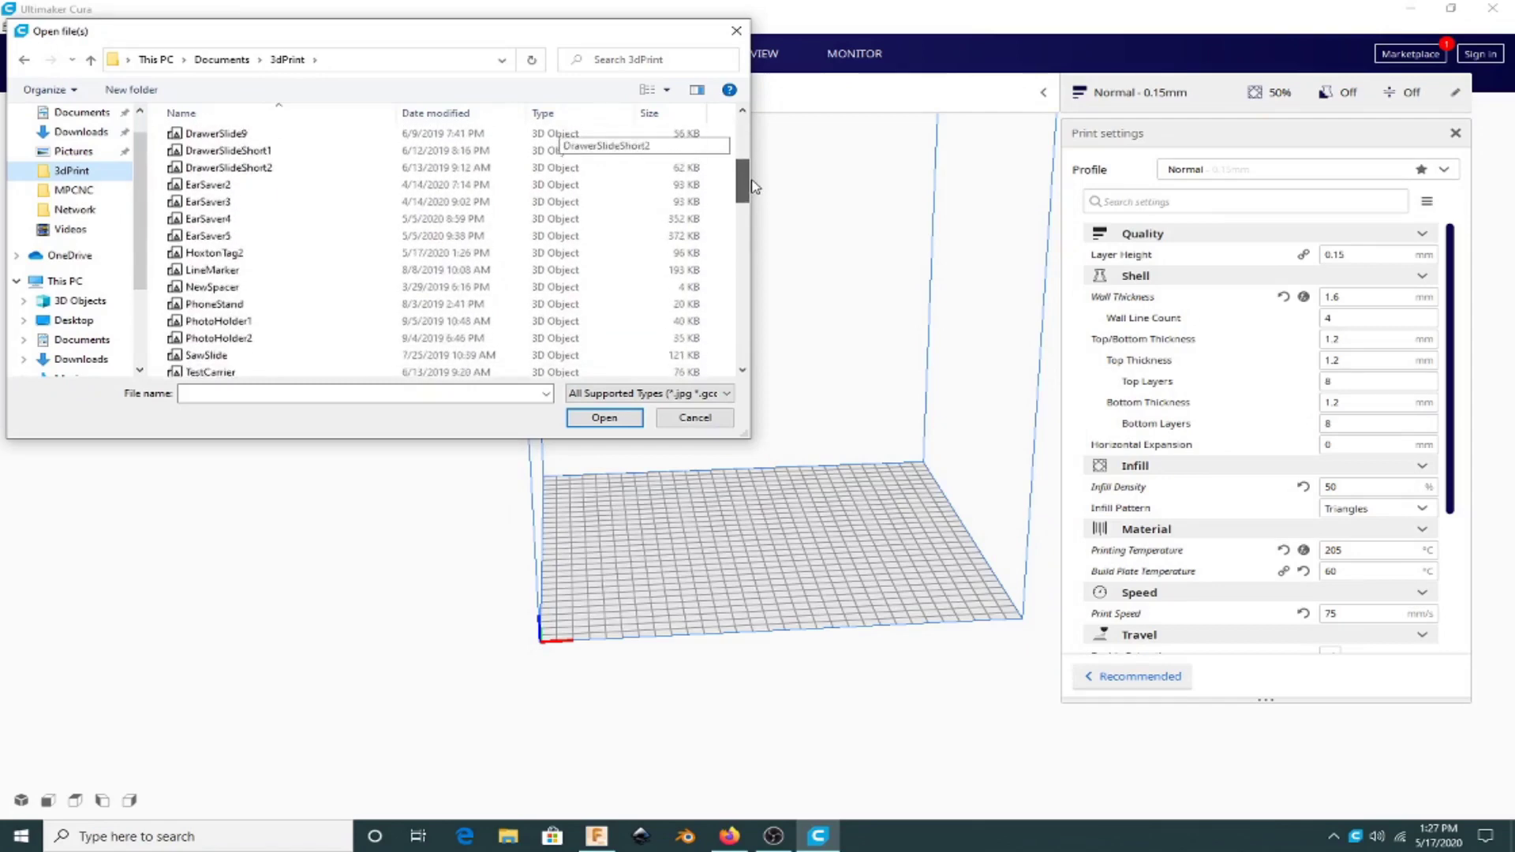
click(284, 253)
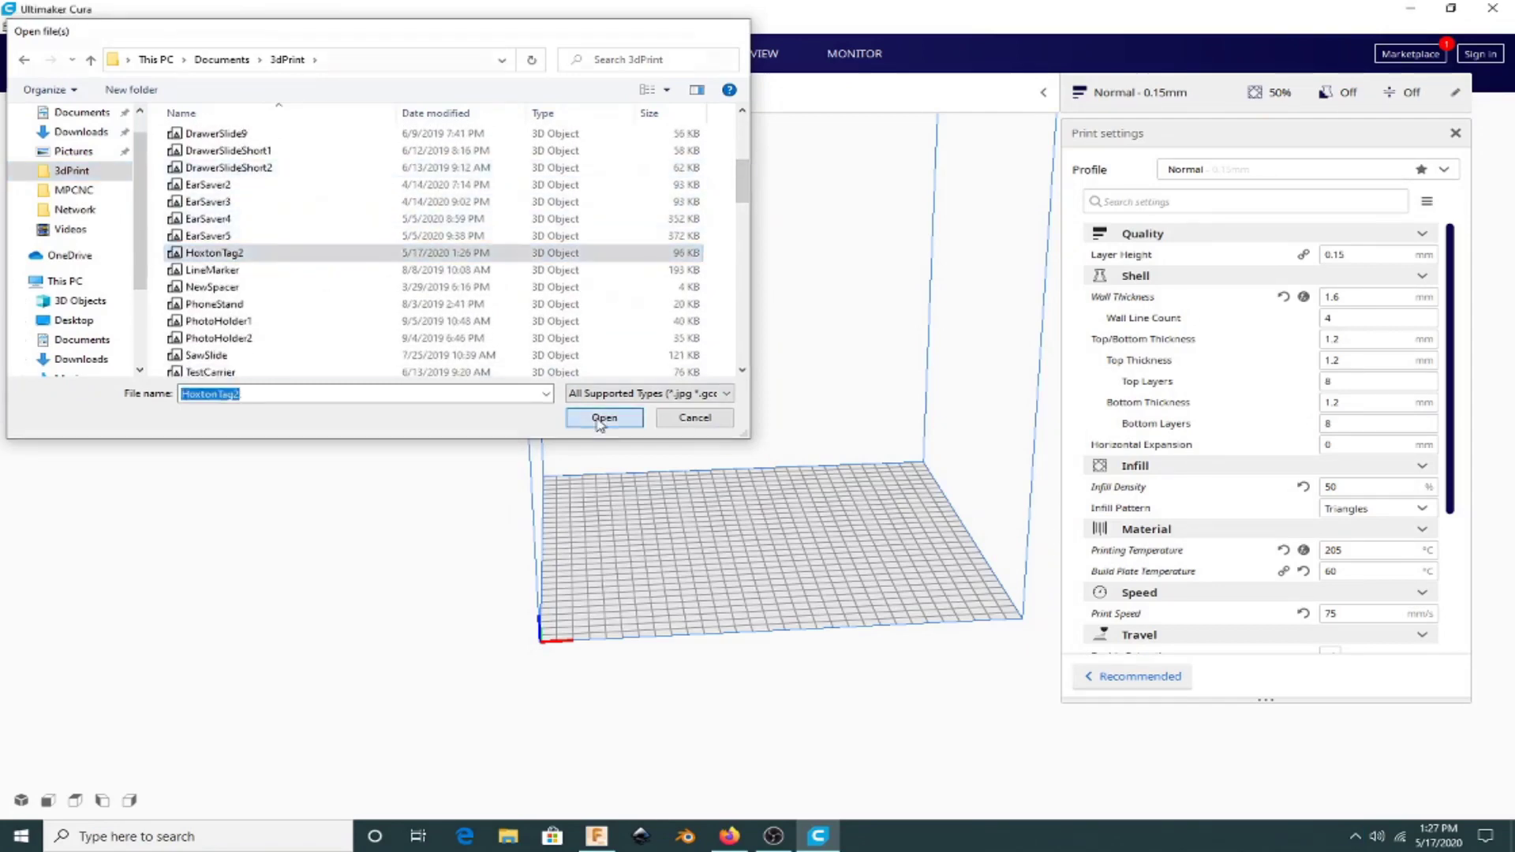
click(605, 418)
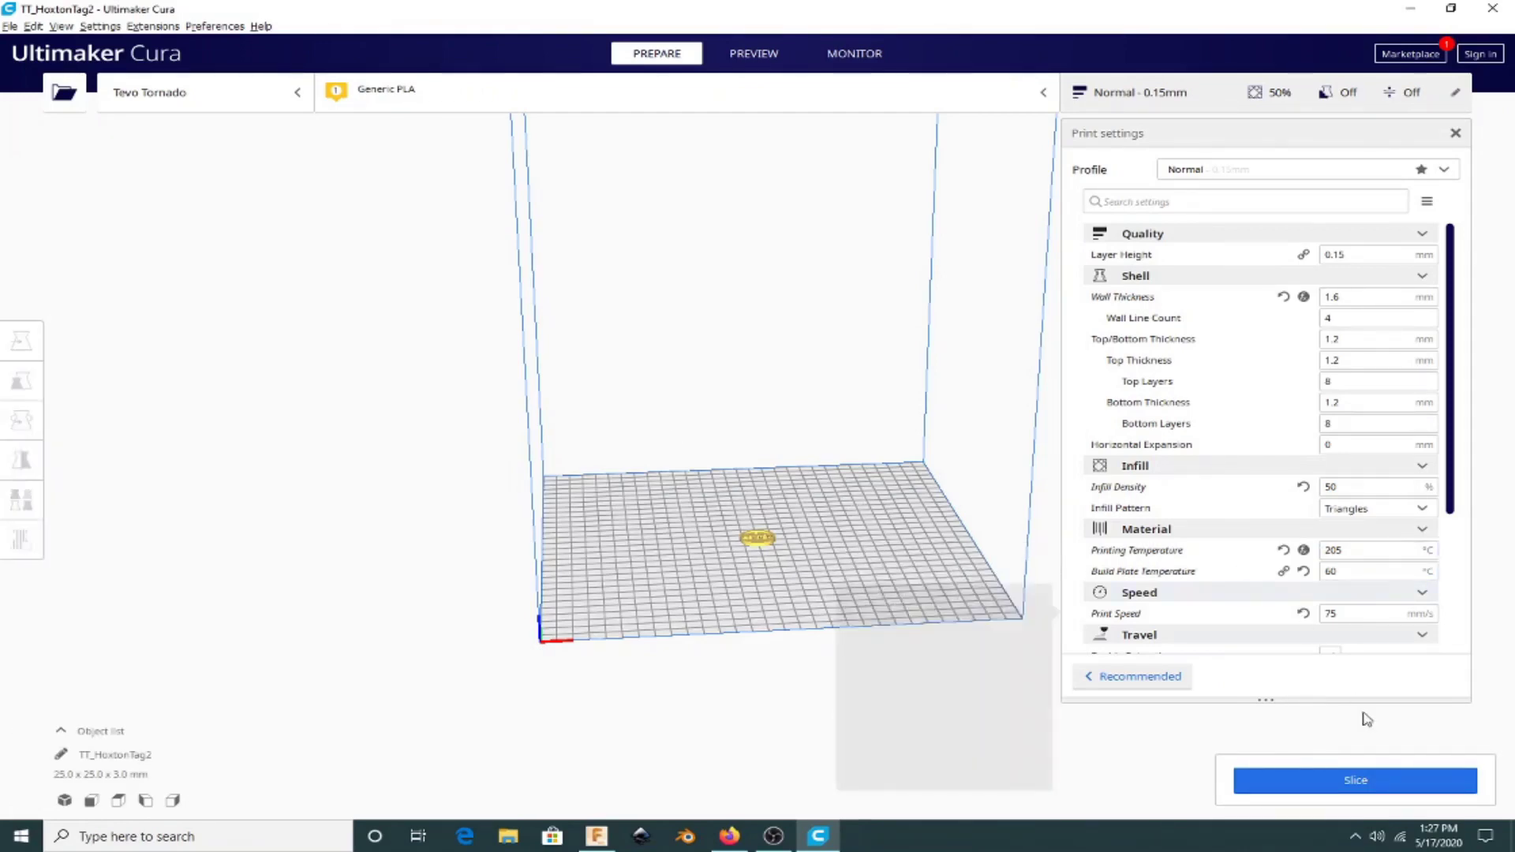
Step: Slice the tag, save it as TT_HoxtonTag2.gcode, and connect OctoPrint to the printer
click(1369, 792)
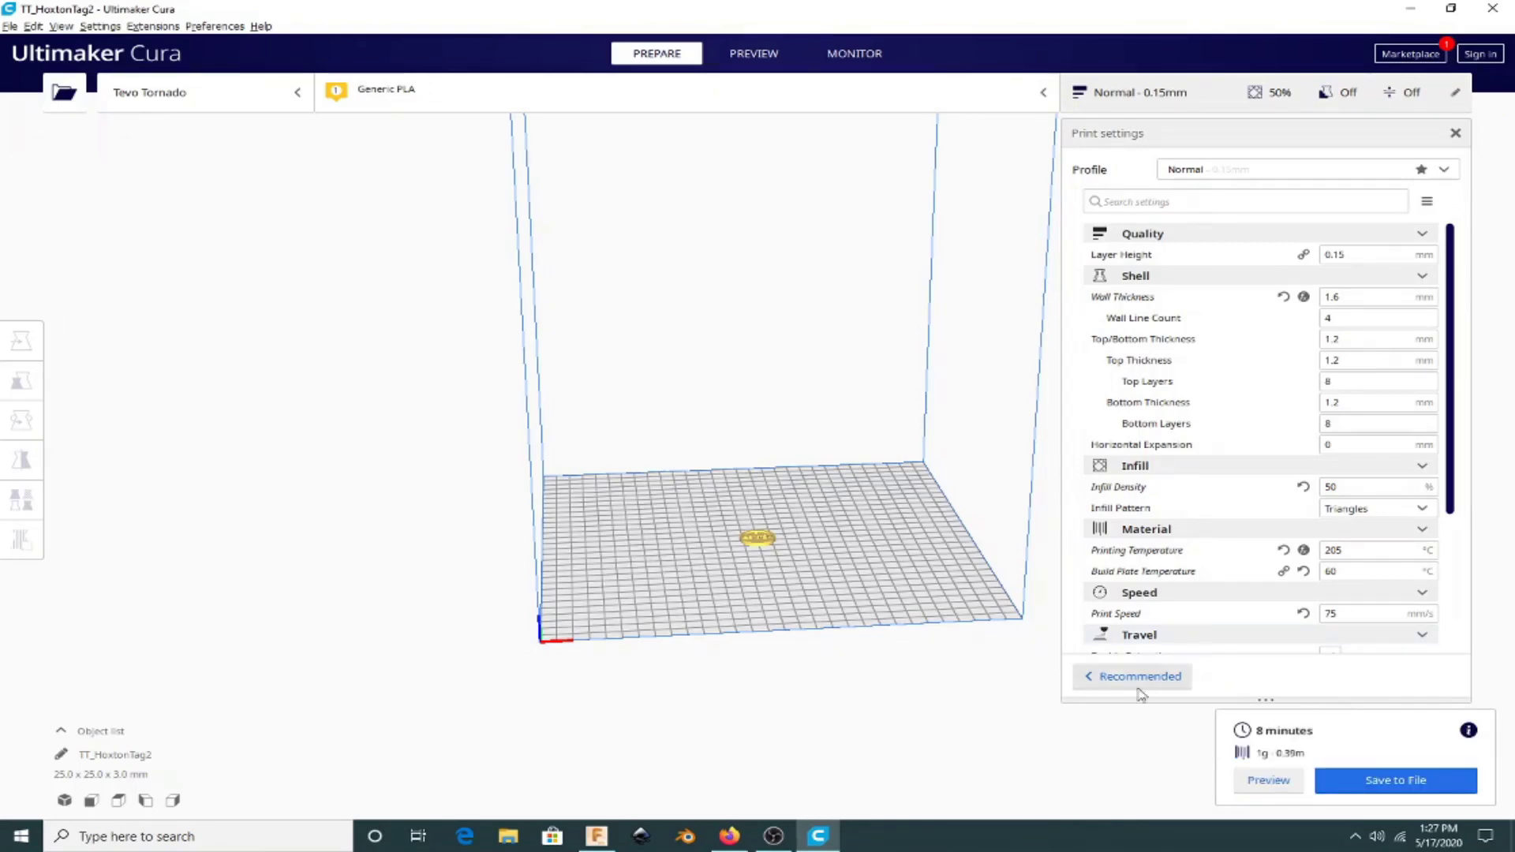
click(1394, 782)
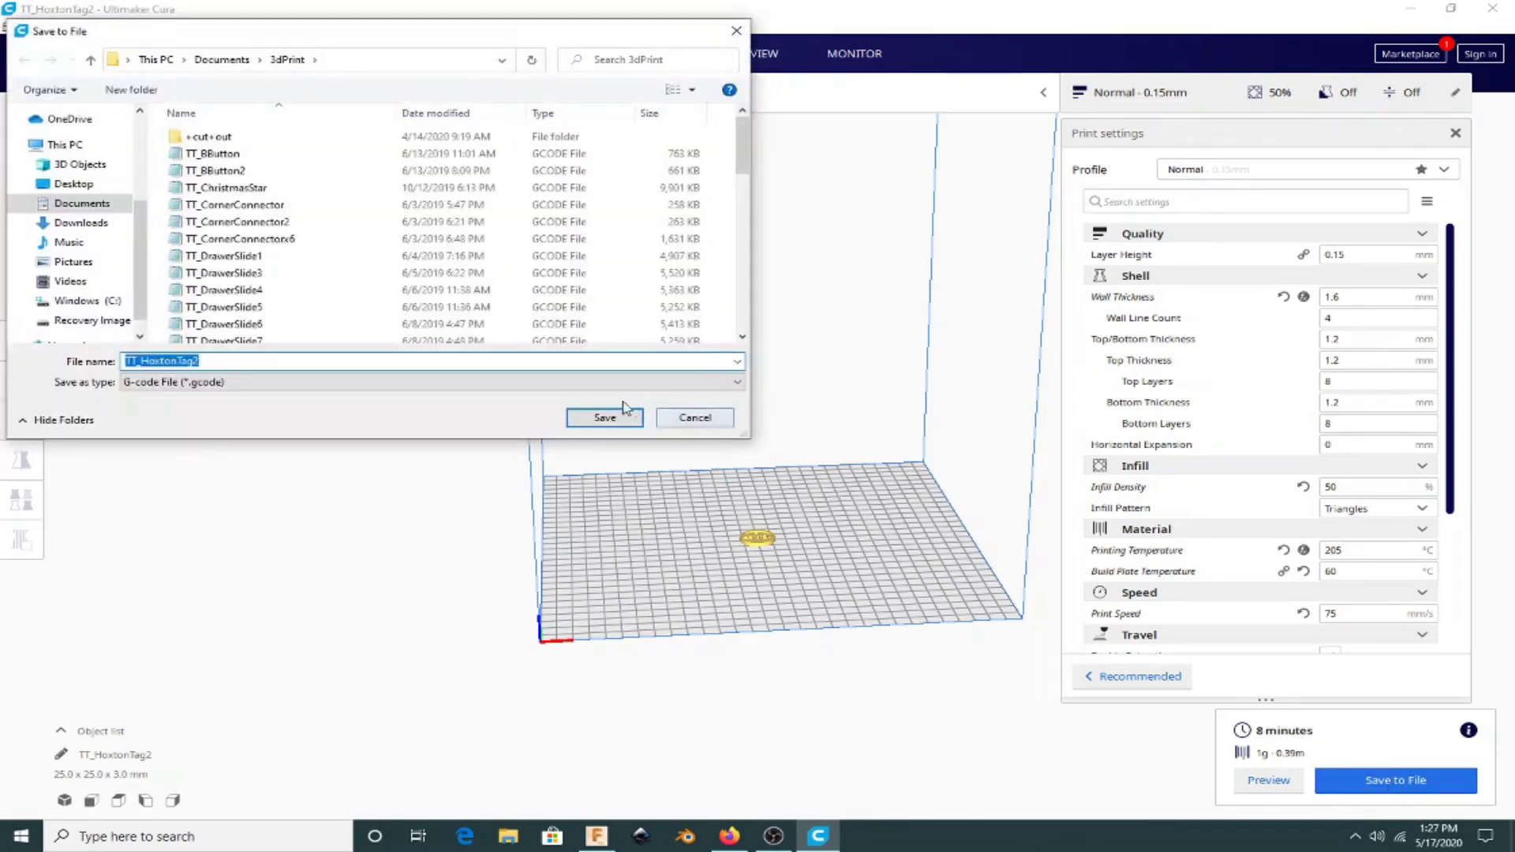
click(615, 417)
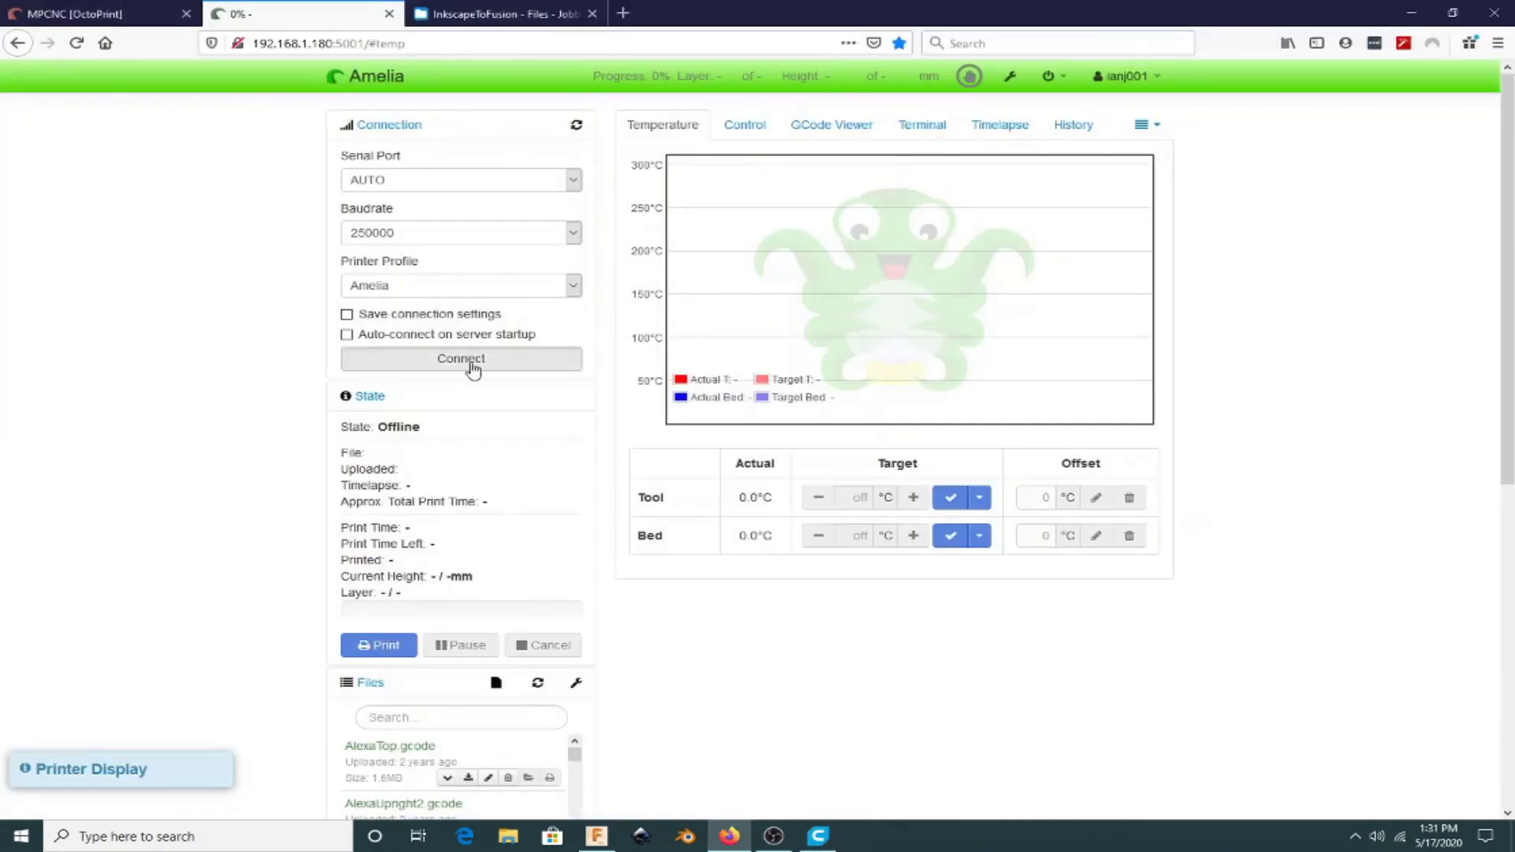
click(471, 362)
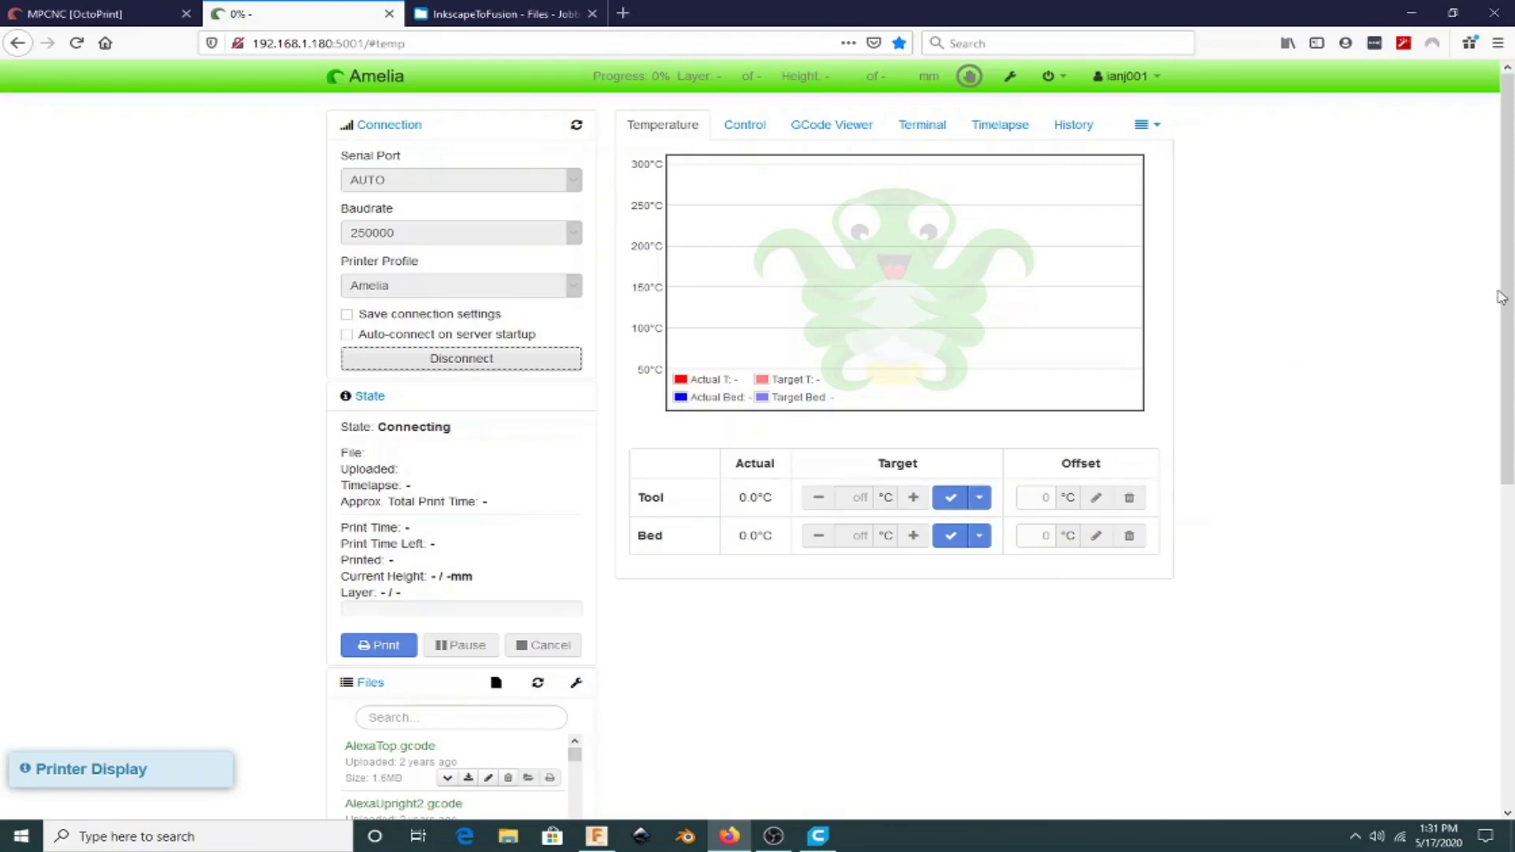
Step: Upload TT_HoxtonTag2.gcode from the 3dPrint folder through OctoPrint's Files panel
scroll(1494, 351, down, 1)
scroll(1494, 351, up, 1)
scroll(1503, 513, down, 3)
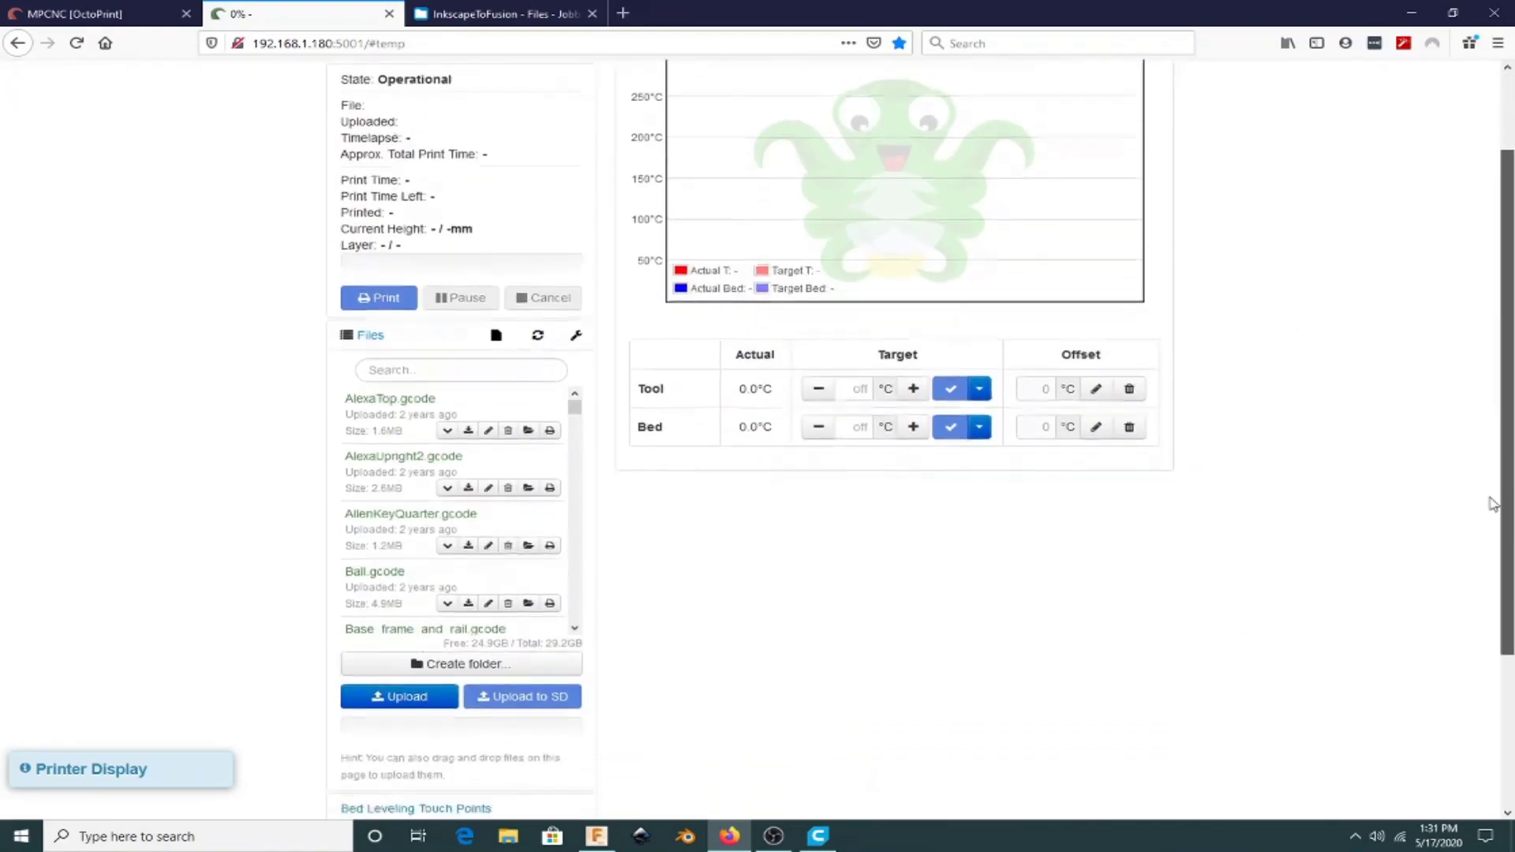
drag(574, 380, 580, 472)
scroll(579, 472, up, 1)
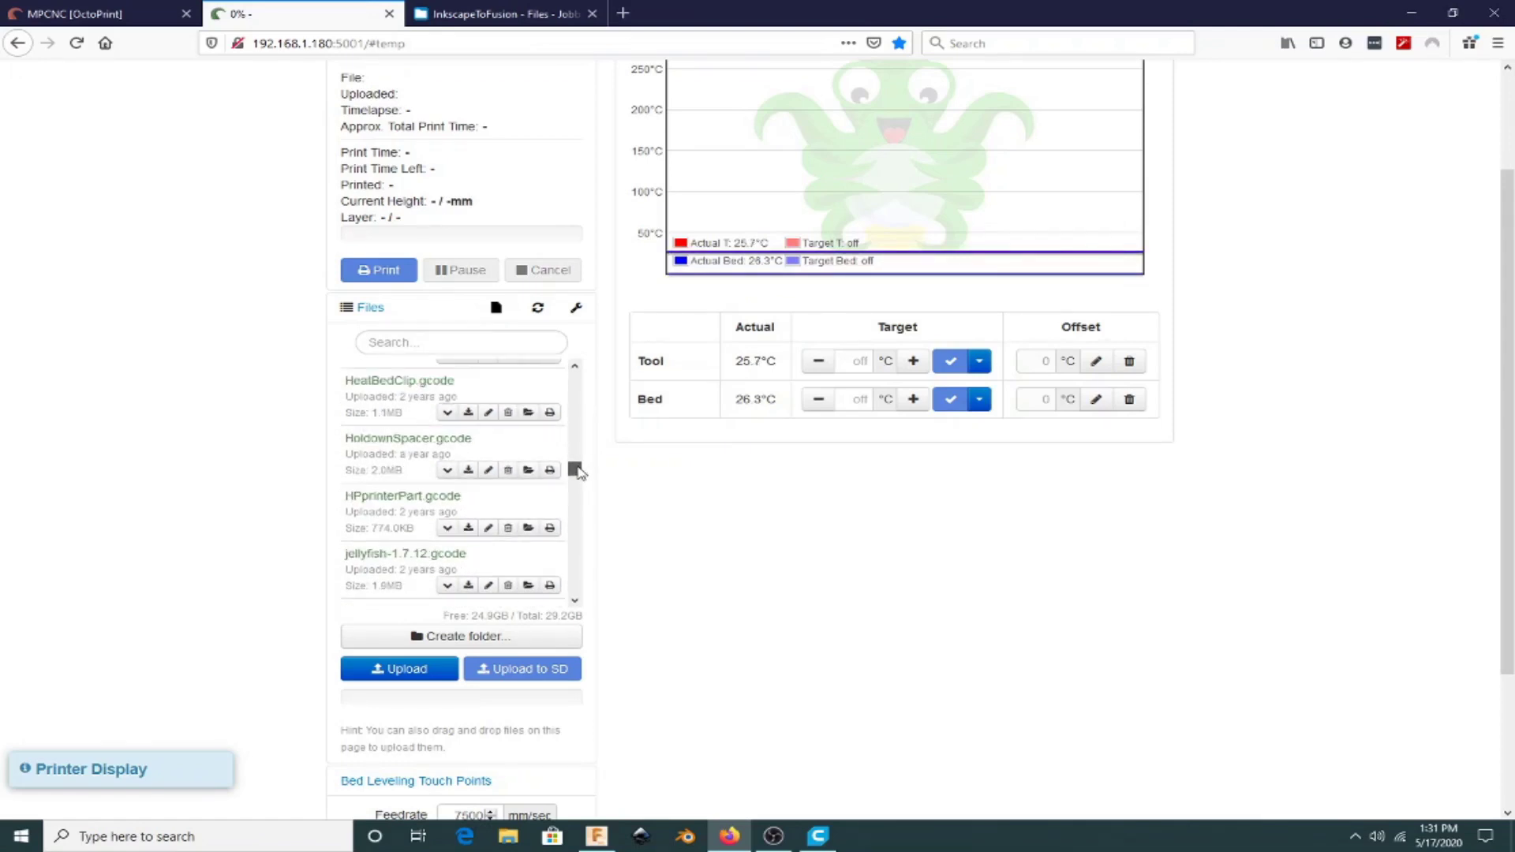
scroll(579, 472, down, 6)
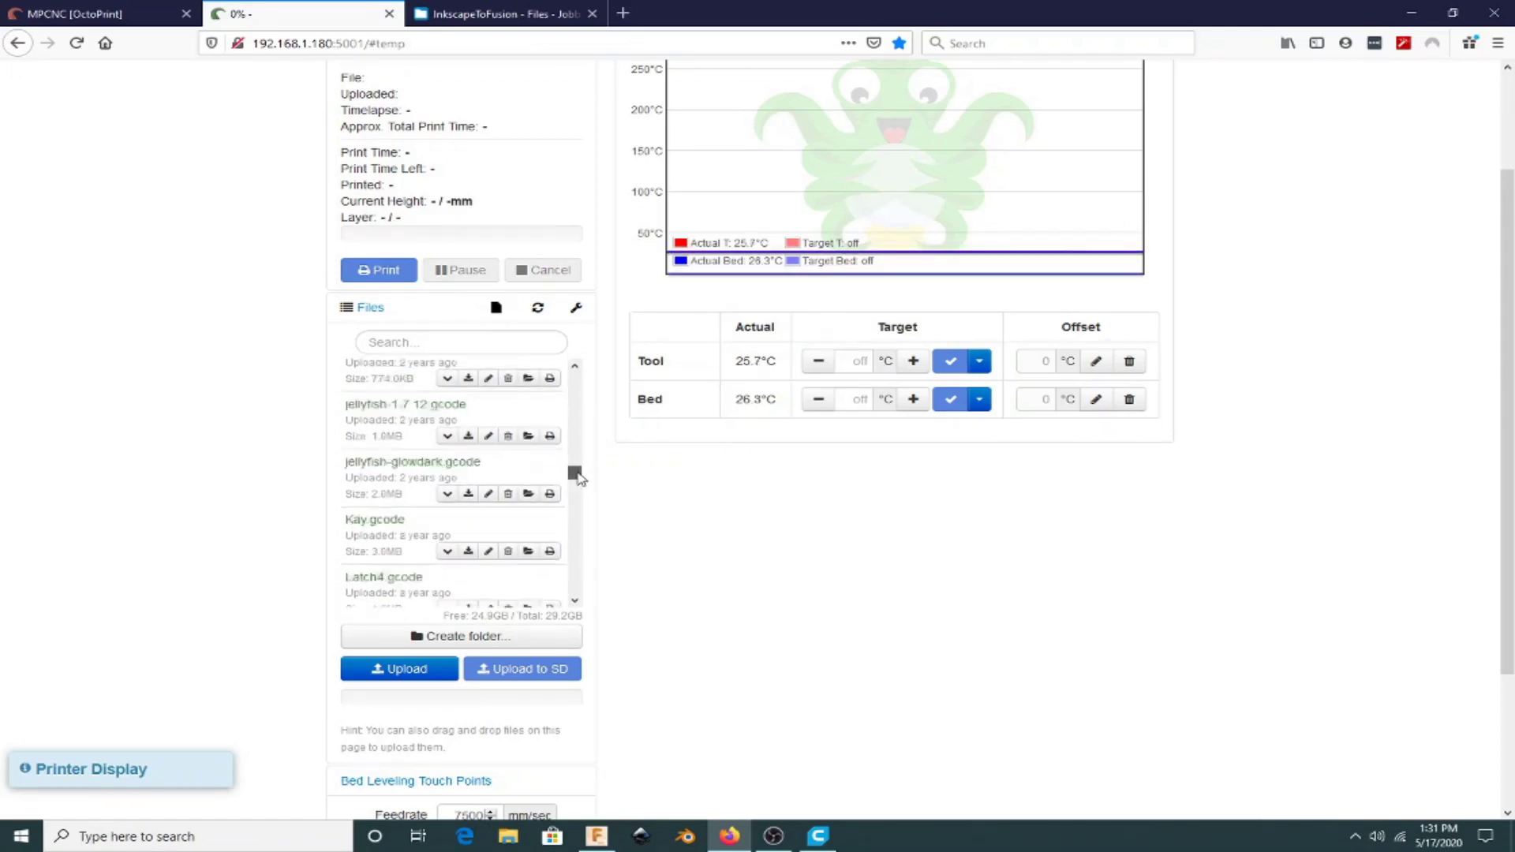
click(407, 670)
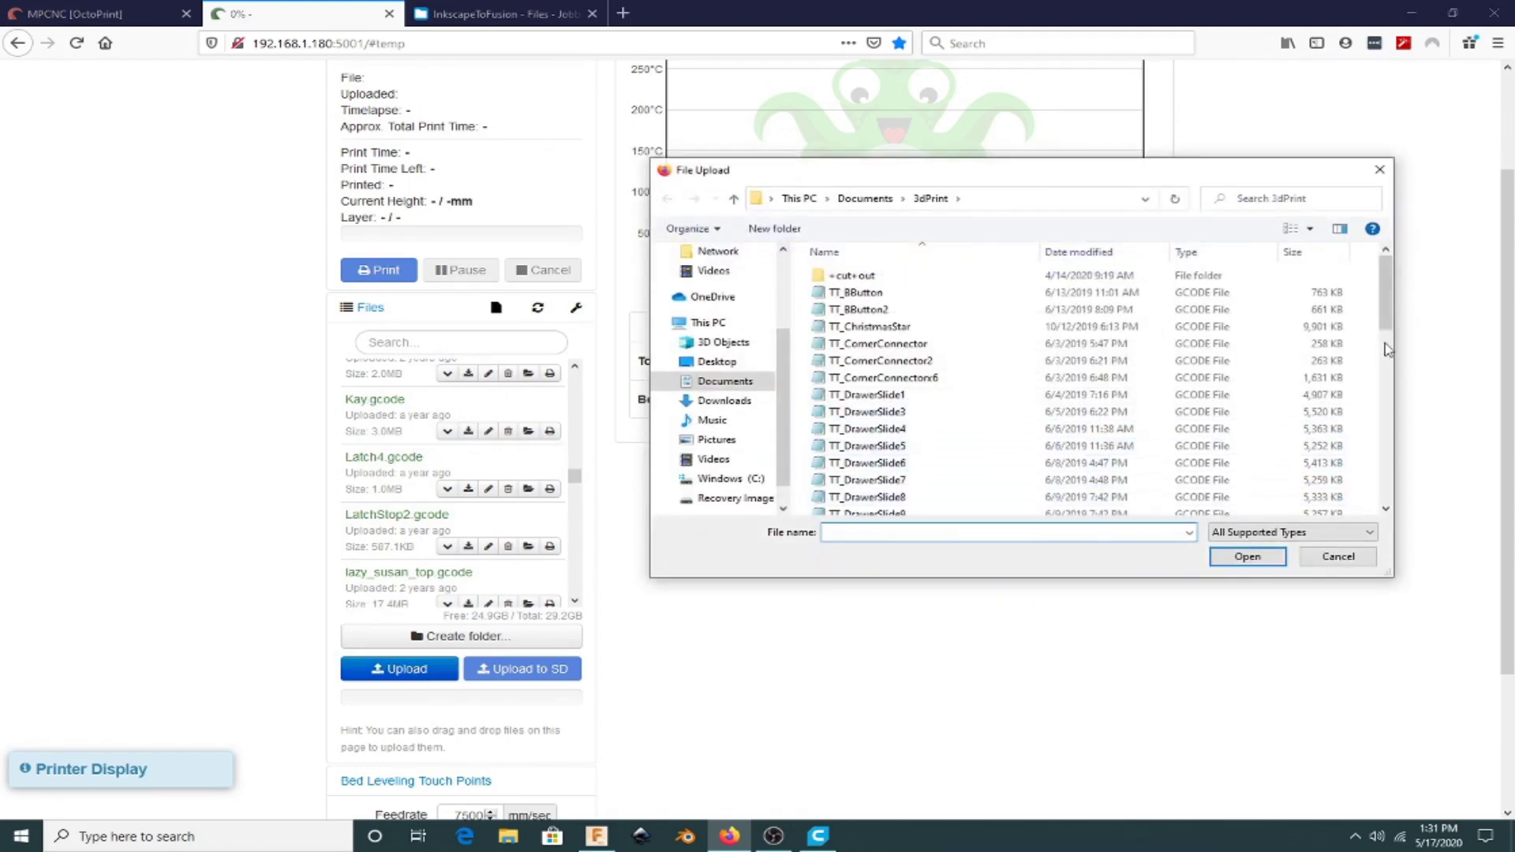
scroll(1145, 379, down, 8)
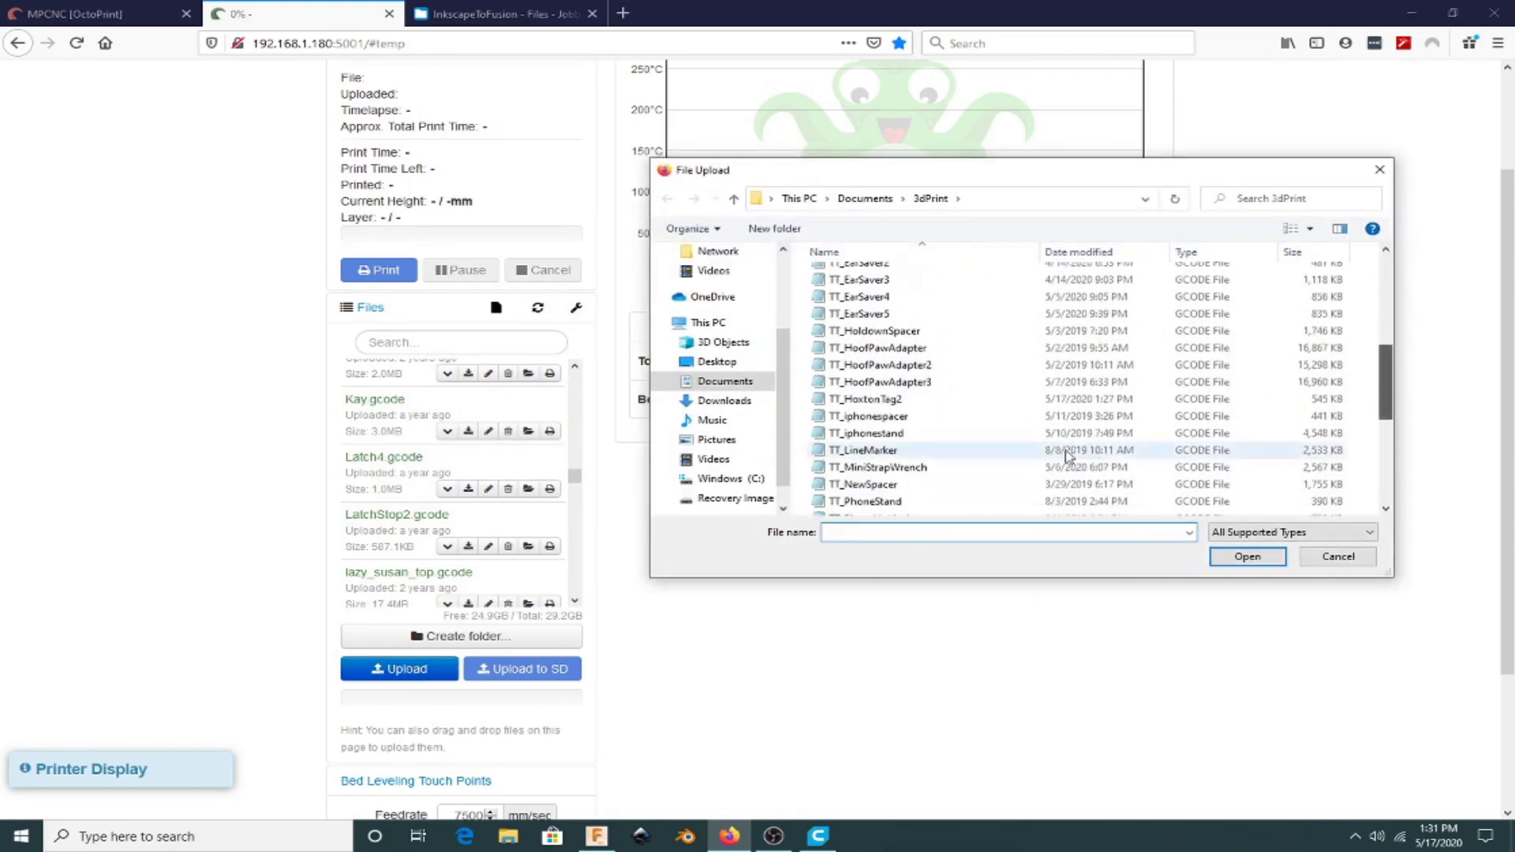
click(897, 400)
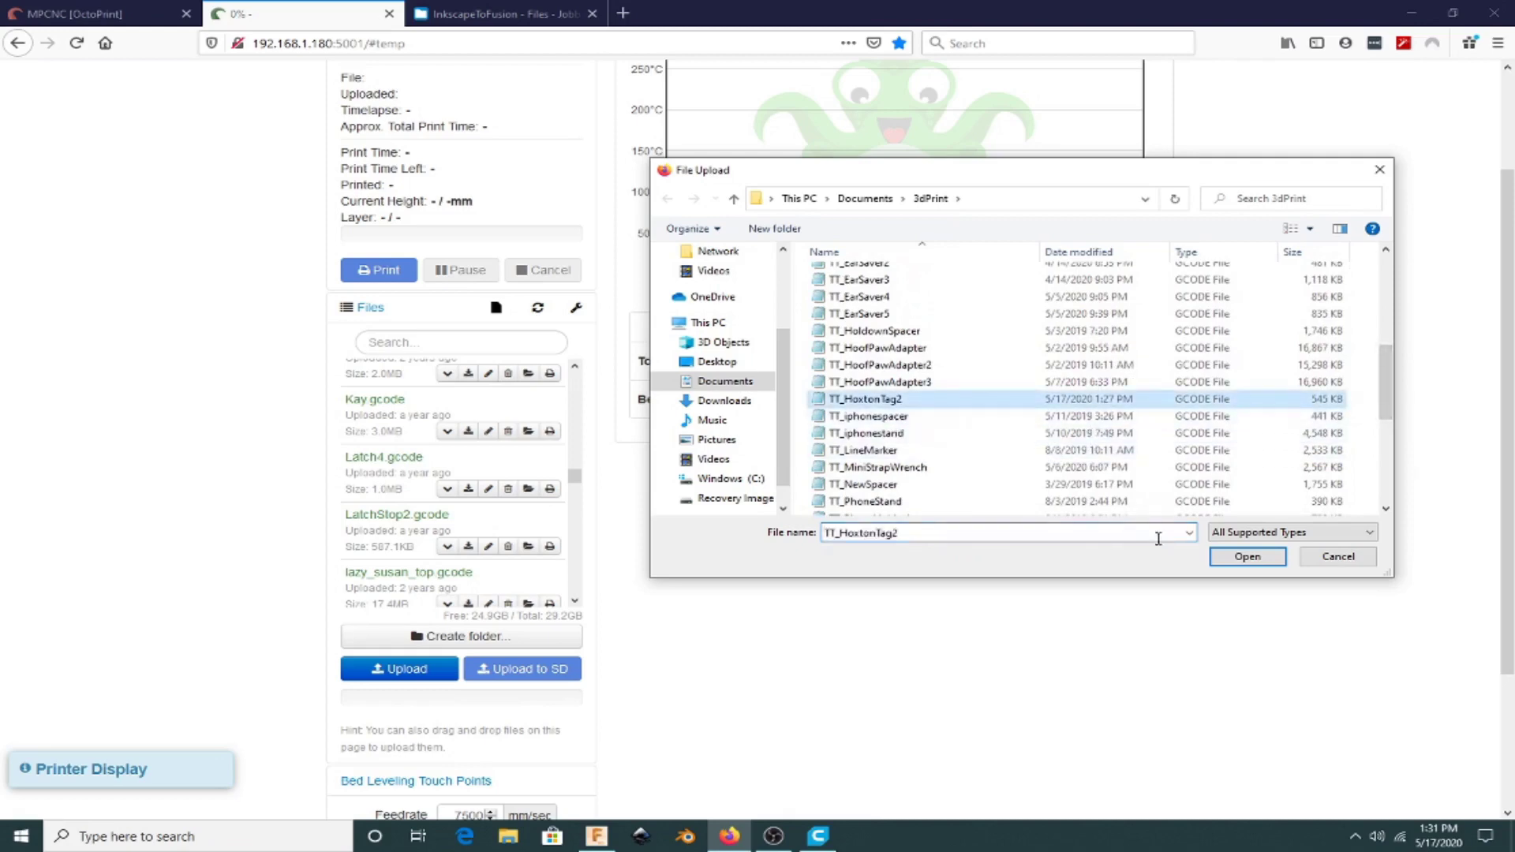
click(1233, 559)
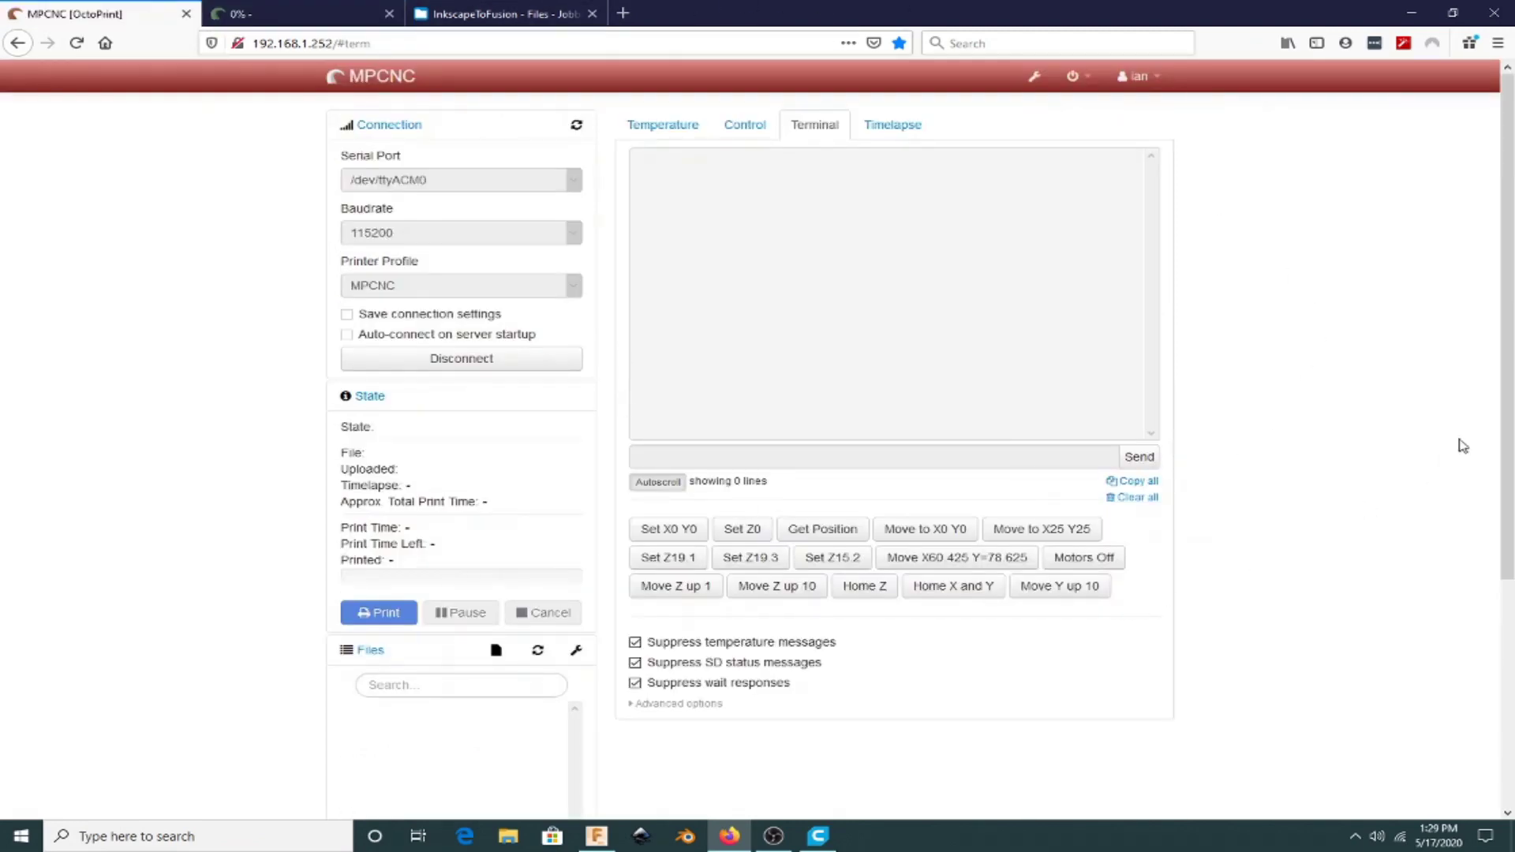
Step: Upload HoxtonNameTag2.gcode from Documents > MPCNC to the MPCNC machine in OctoPrint
scroll(1509, 359, down, 4)
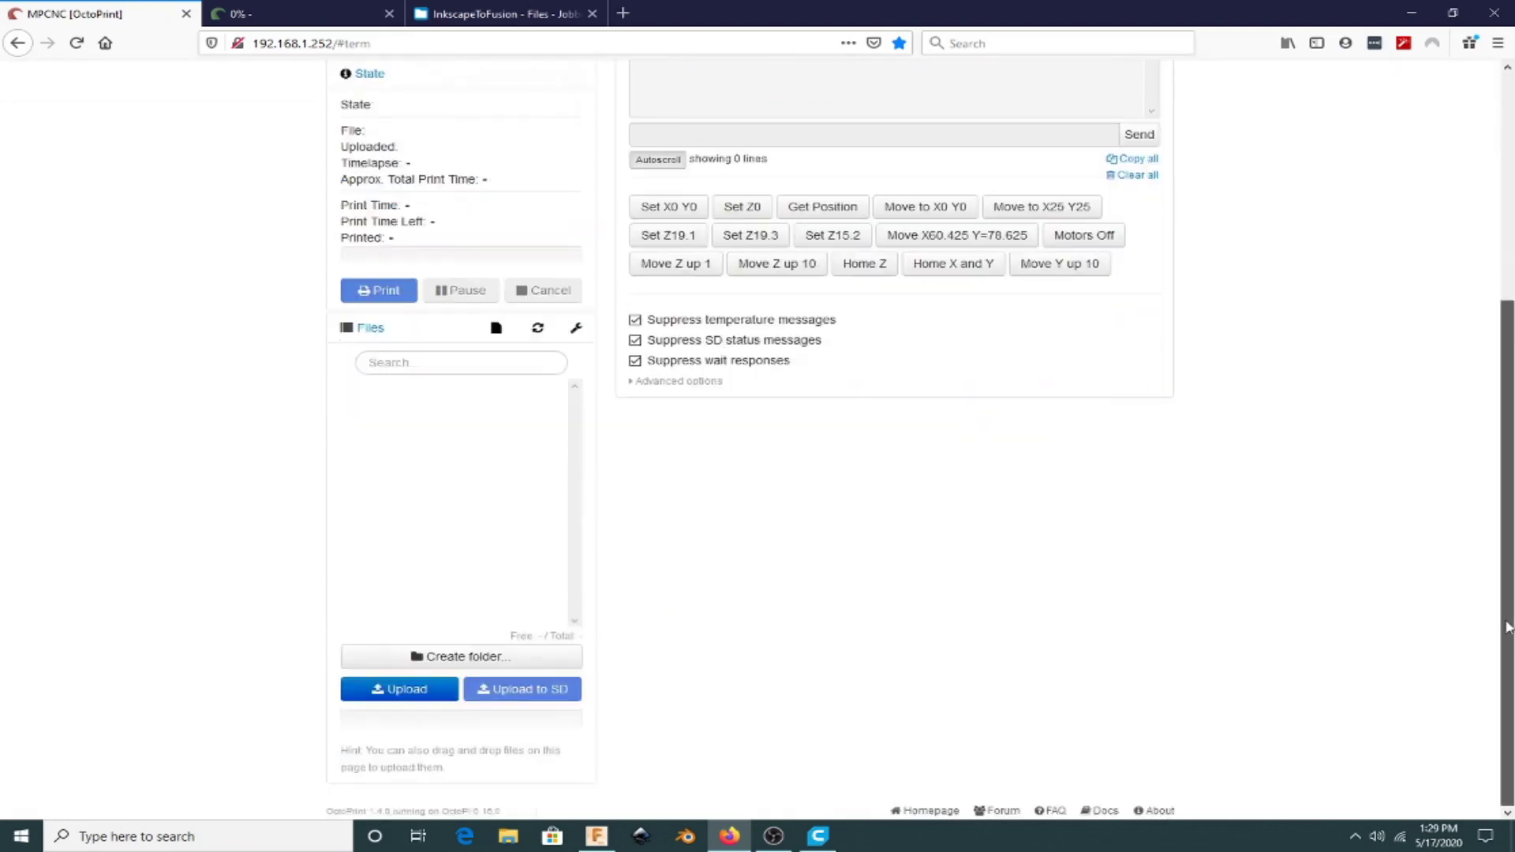
click(403, 692)
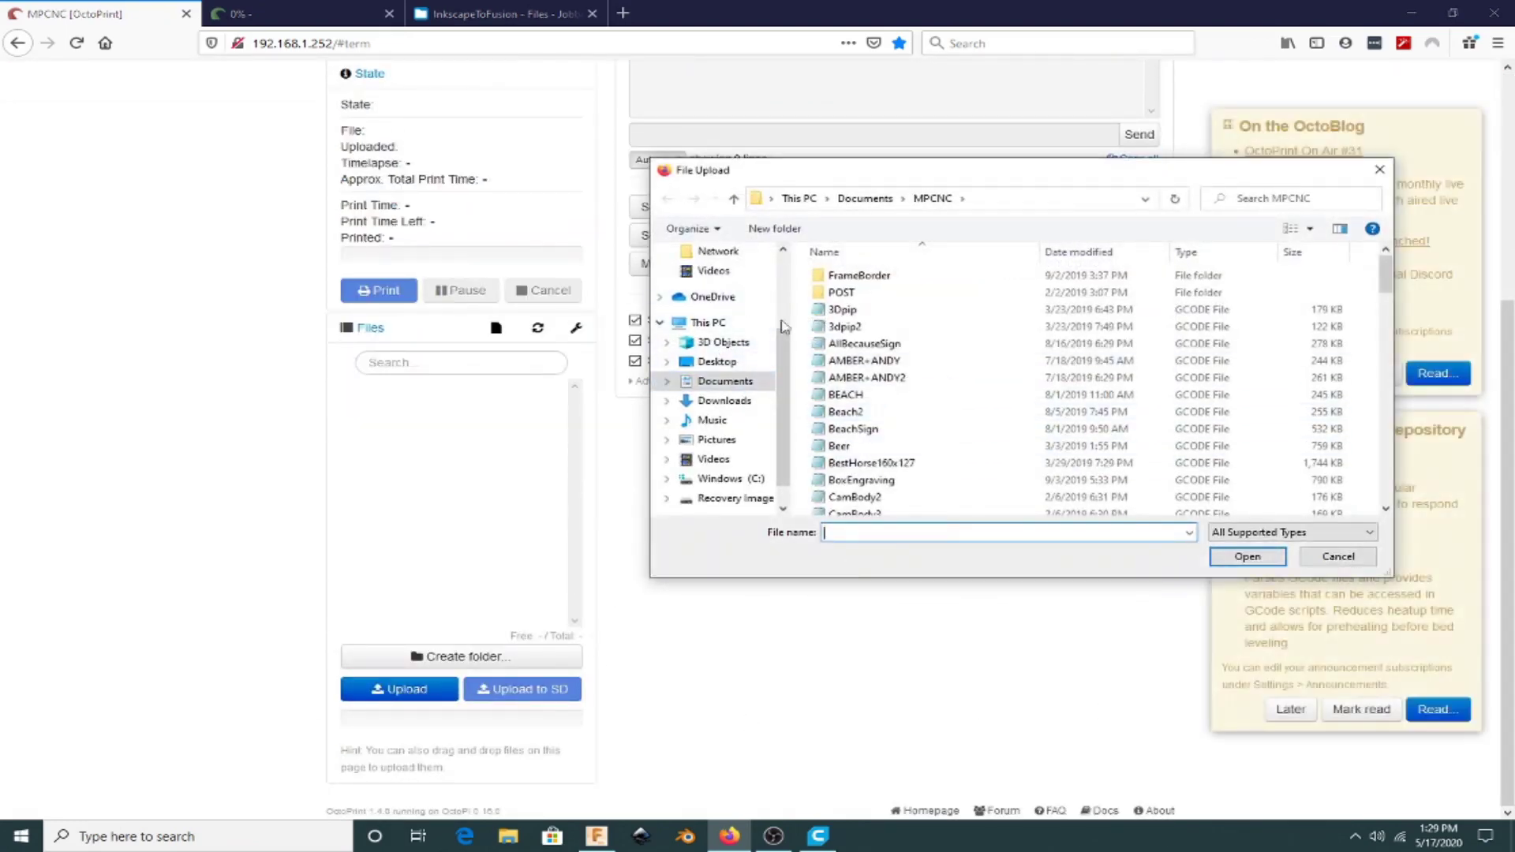
scroll(734, 363, up, 3)
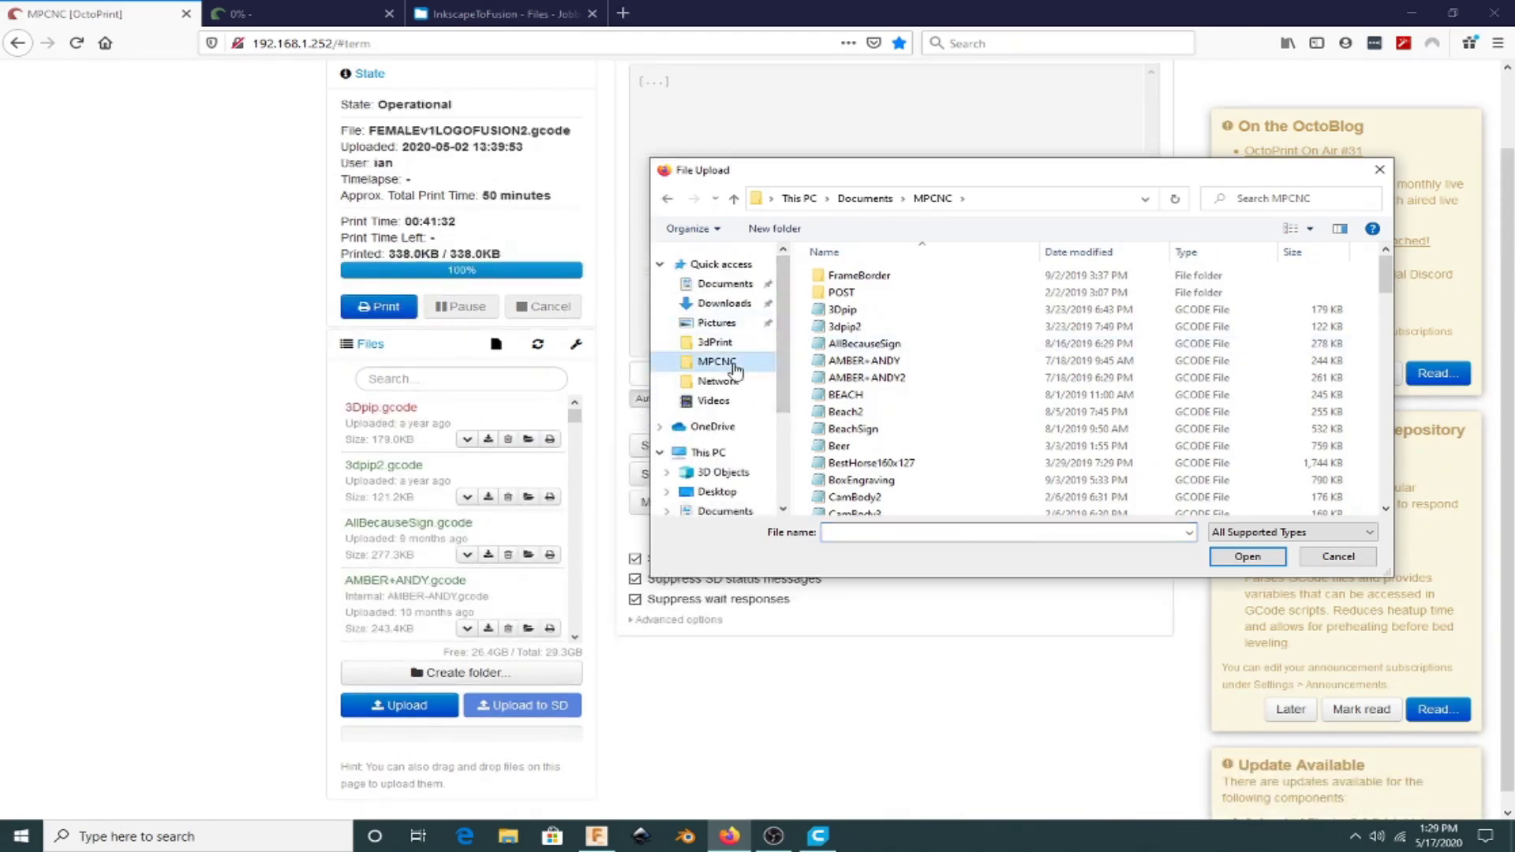
drag(1385, 276, 1338, 405)
click(917, 440)
click(1252, 564)
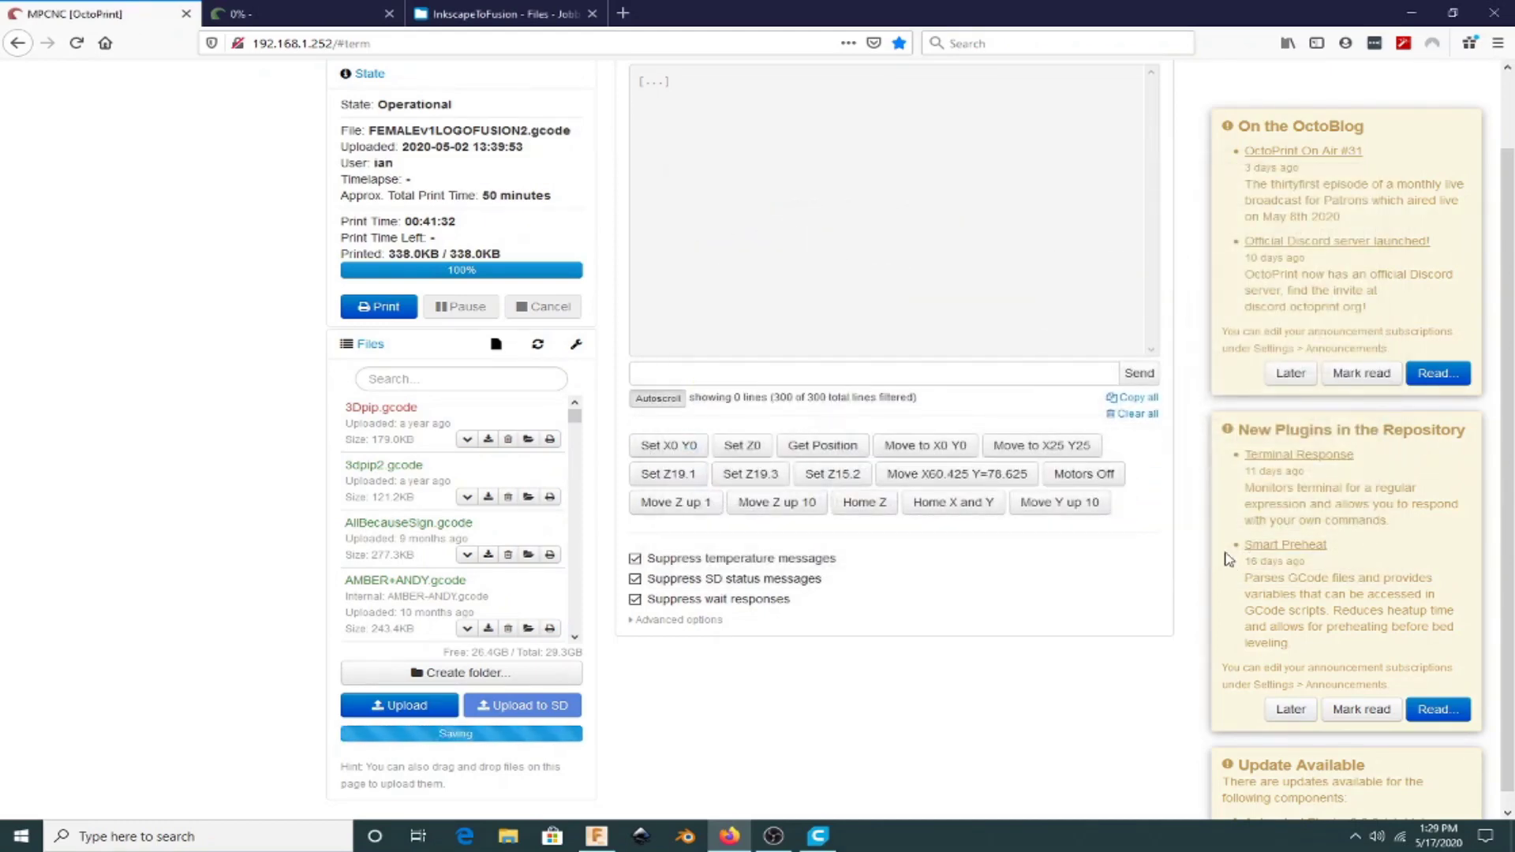